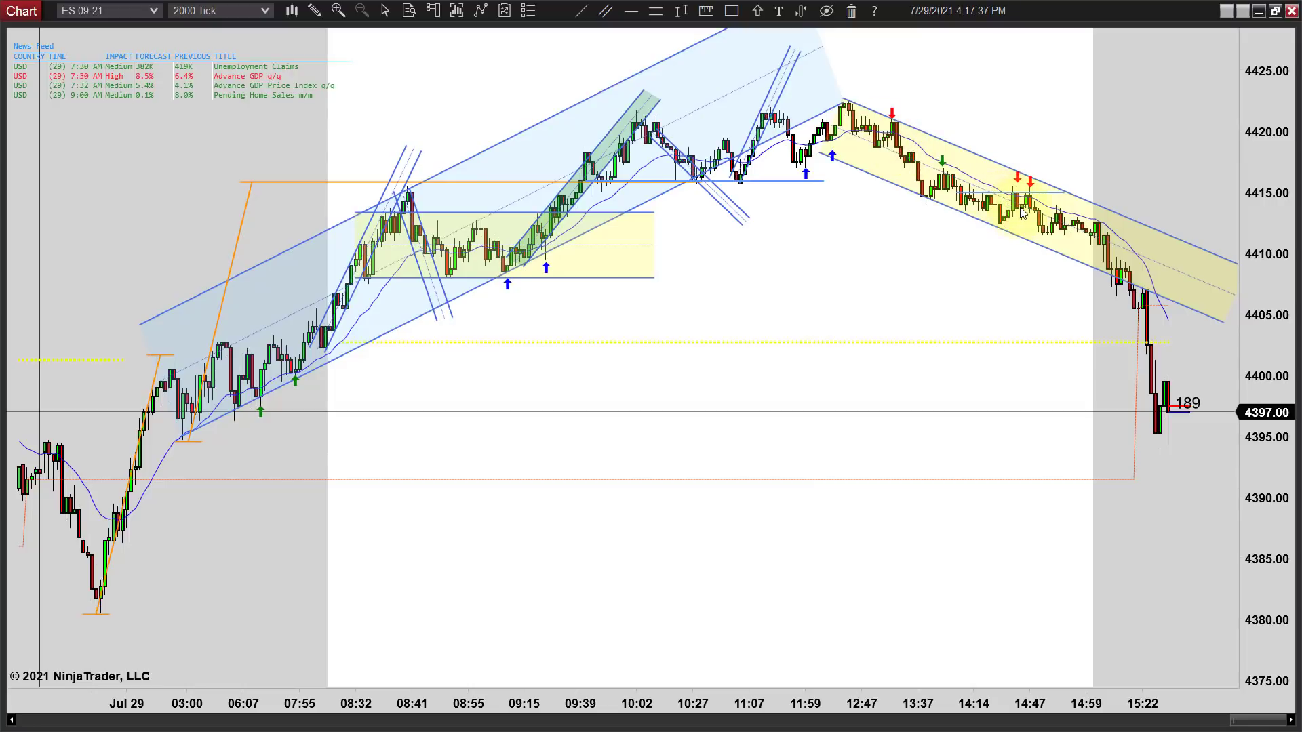
# Draw a falling channel inside the yellow channel, from the green down arrow's high to the chart's edge, with its lower line along the lows.
pyautogui.click(606, 11)
pyautogui.click(943, 163)
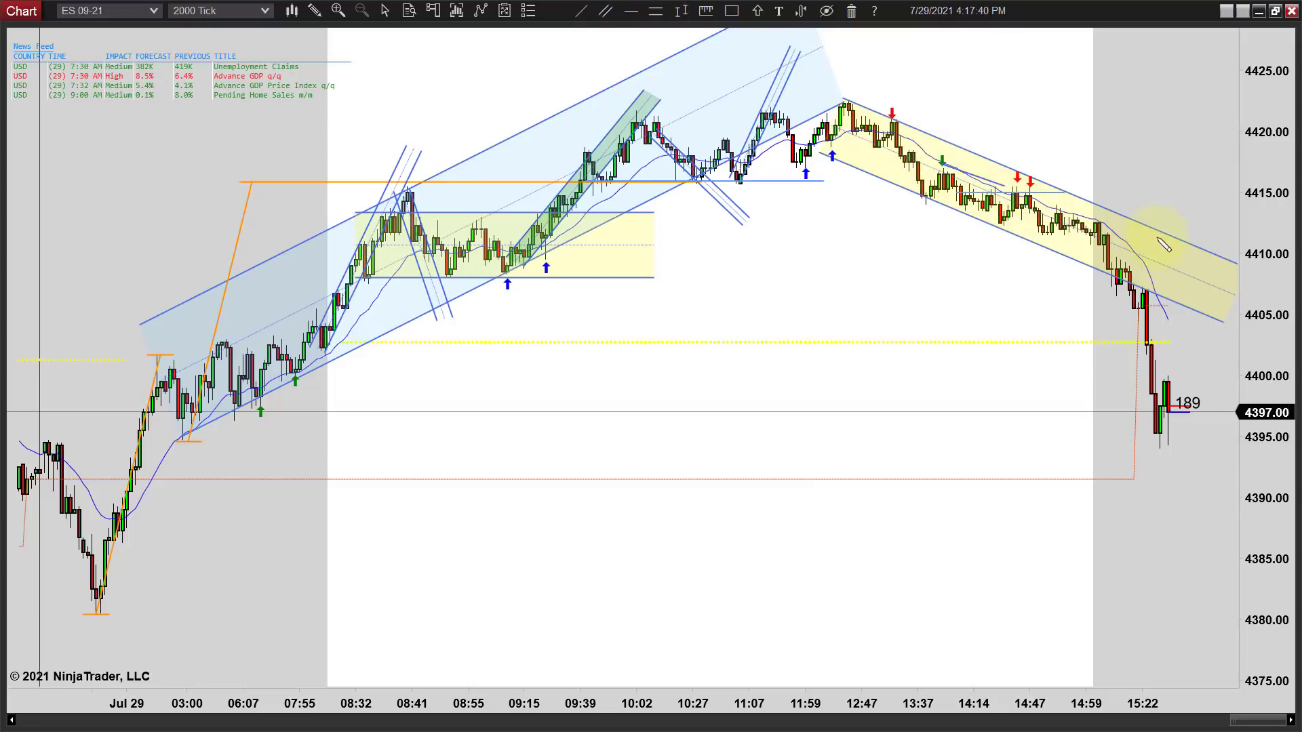
pyautogui.click(1237, 275)
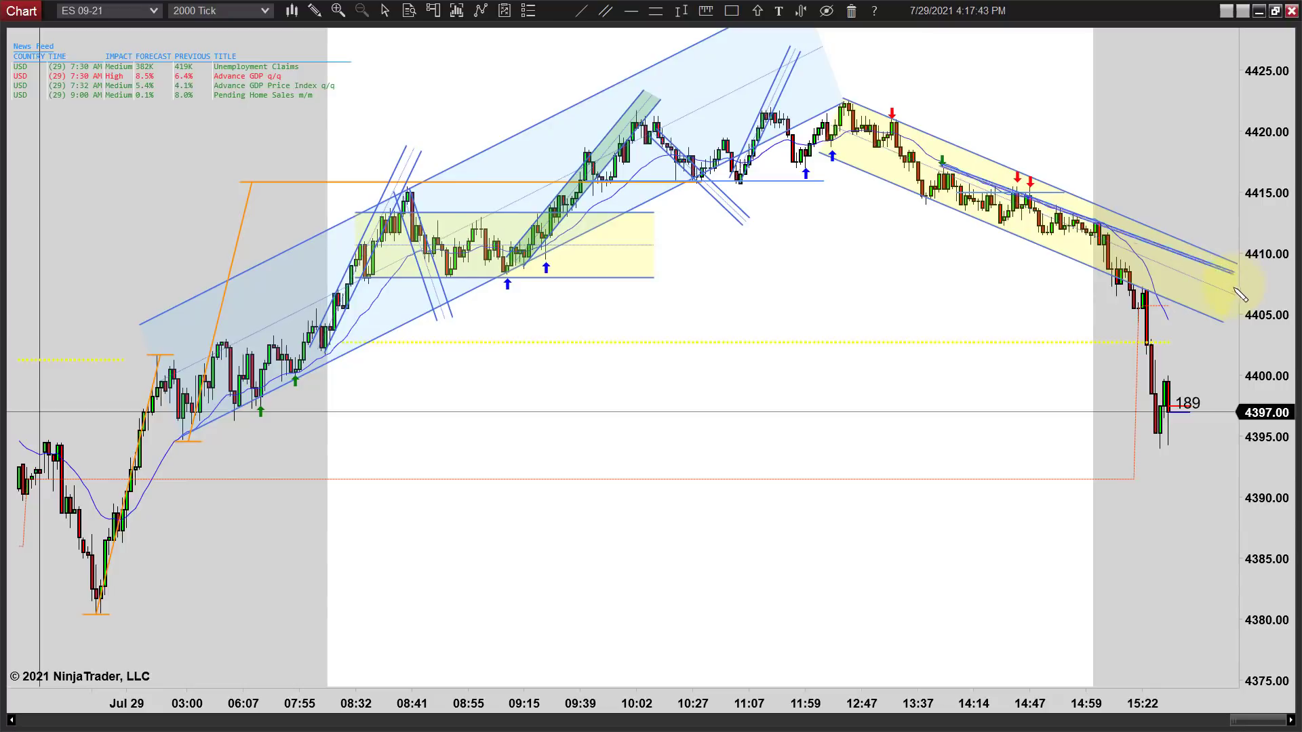
pyautogui.click(1215, 308)
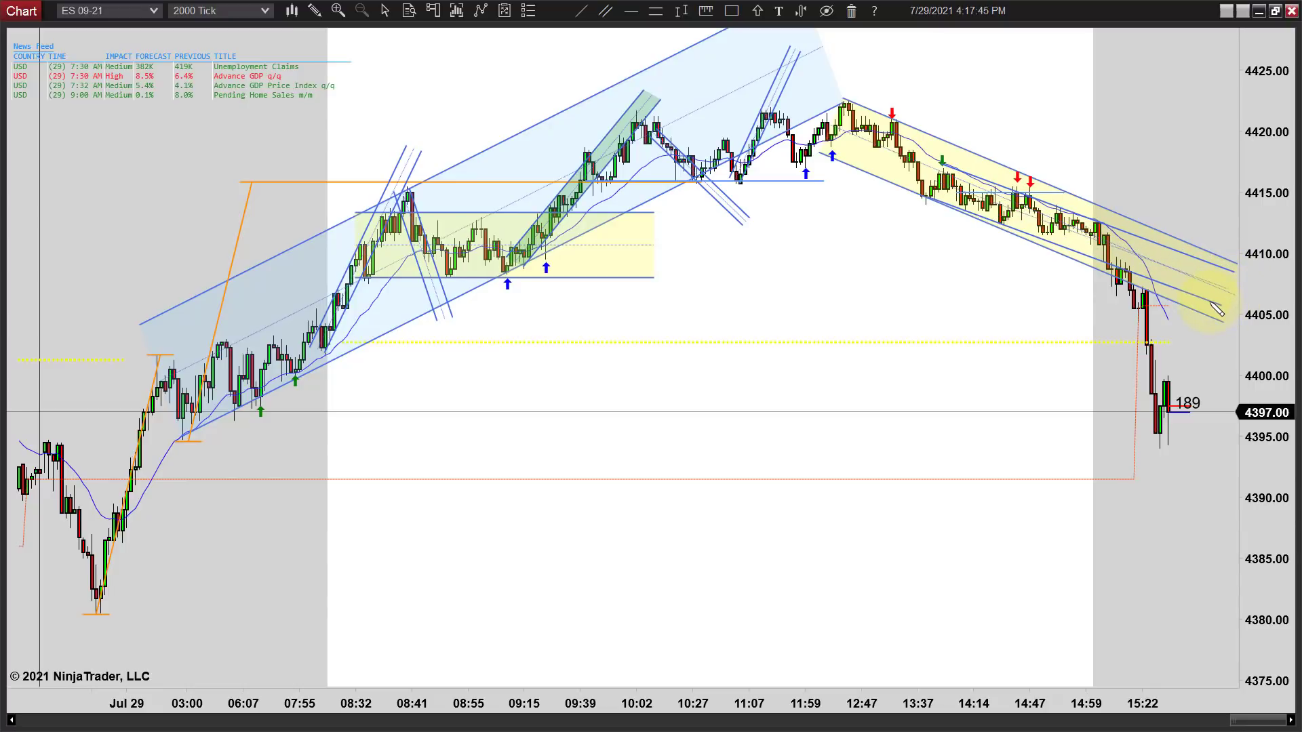
# Set the new falling channel's area color to Green.
pyautogui.doubleClick(1190, 291)
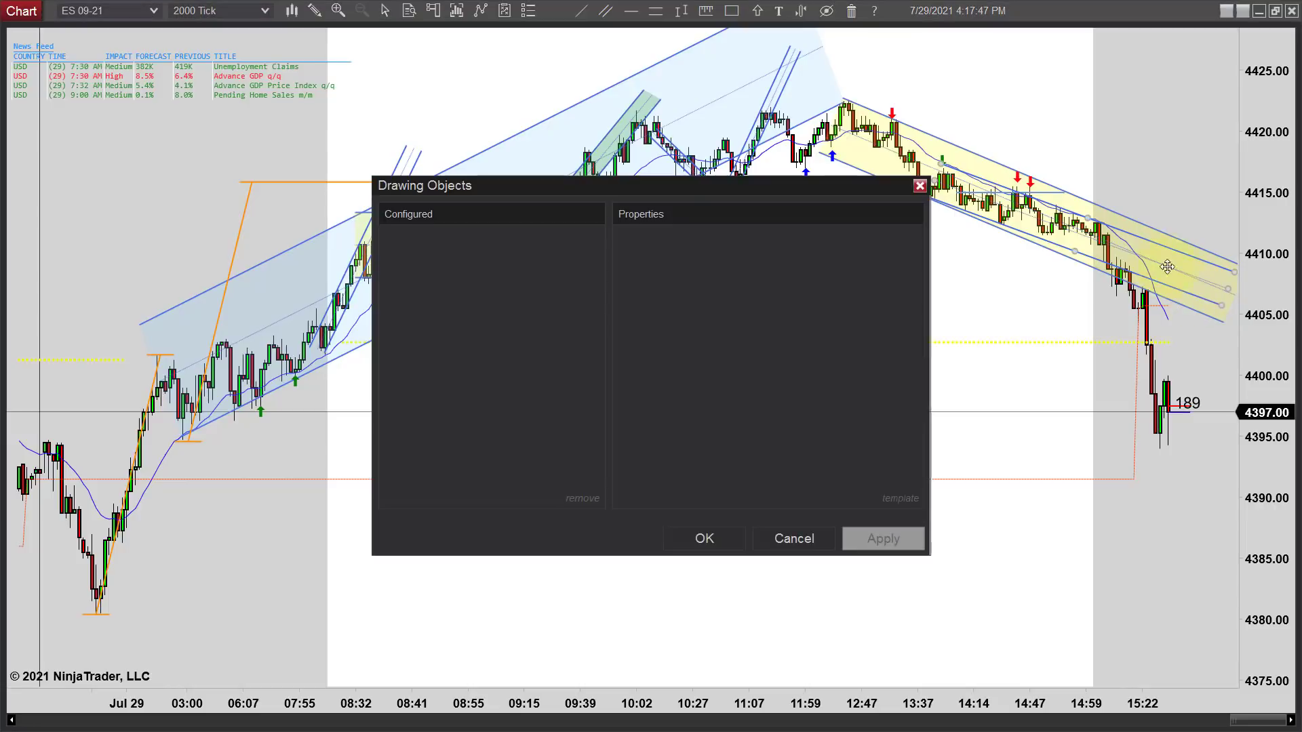
pyautogui.click(897, 337)
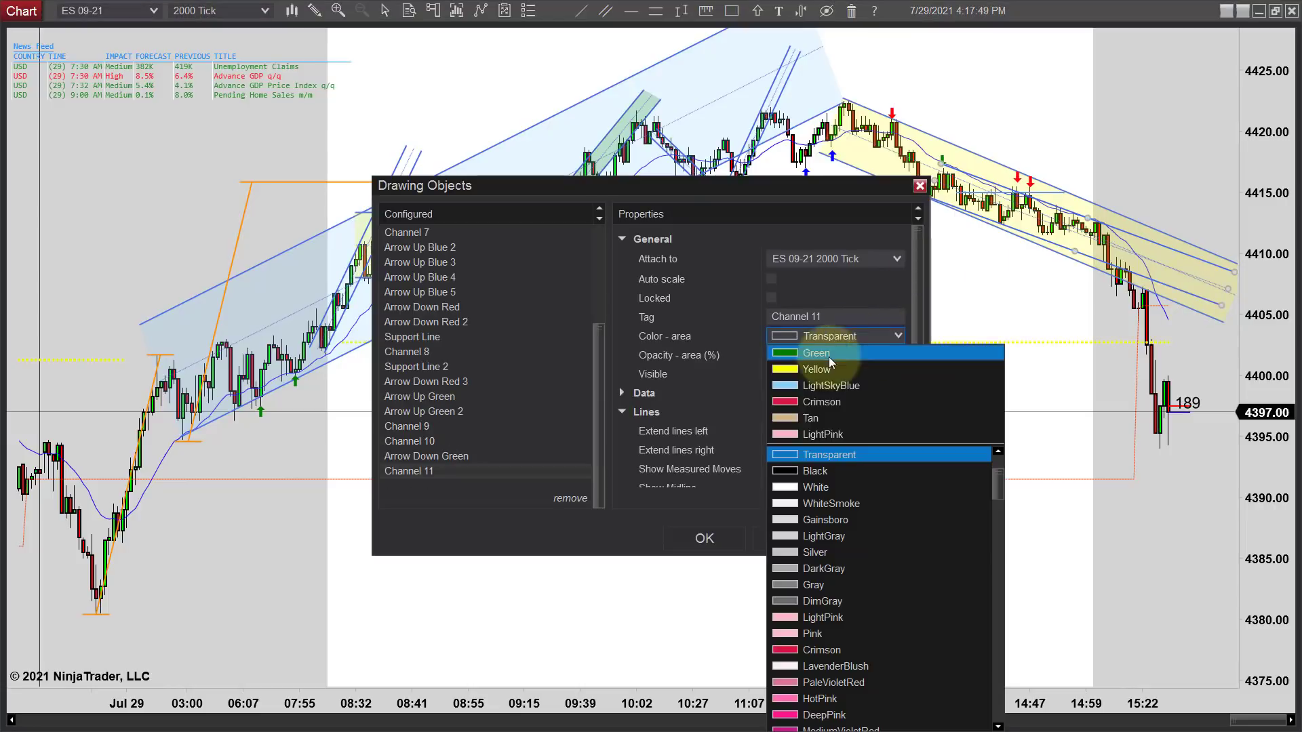
pyautogui.click(848, 359)
pyautogui.click(881, 543)
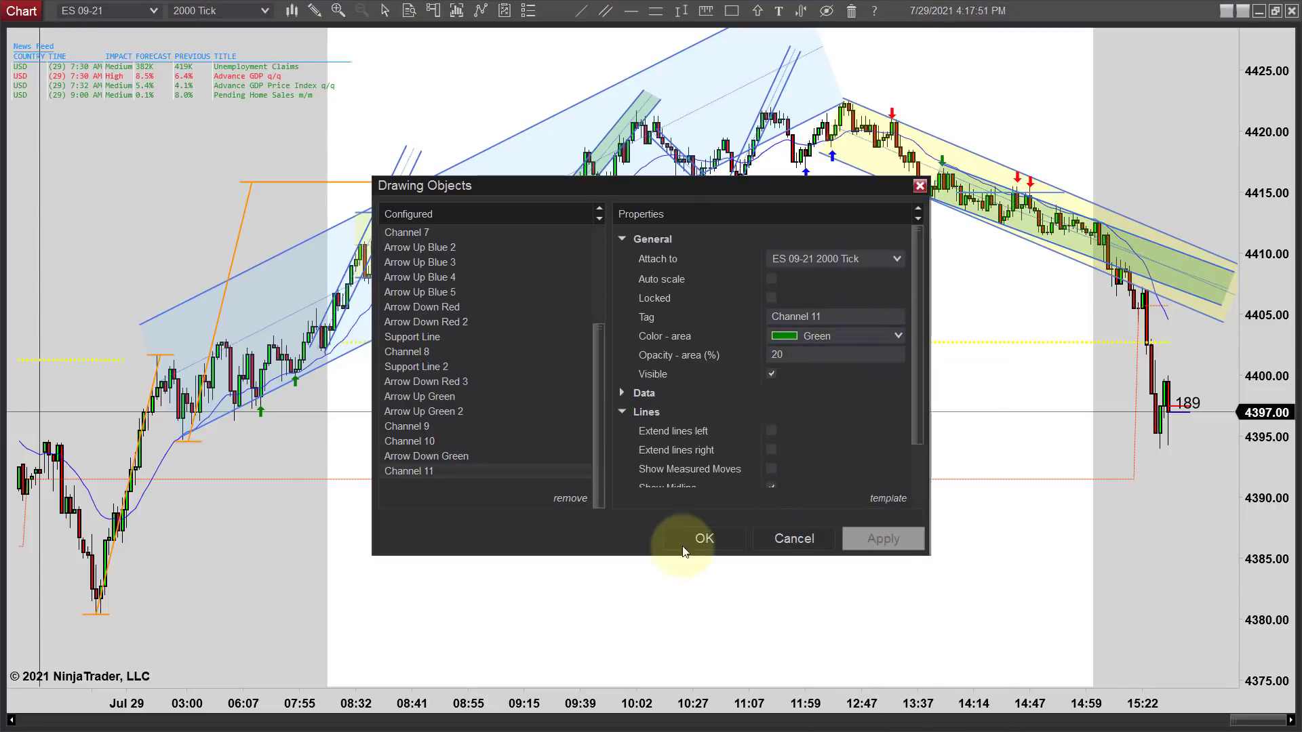
pyautogui.click(705, 538)
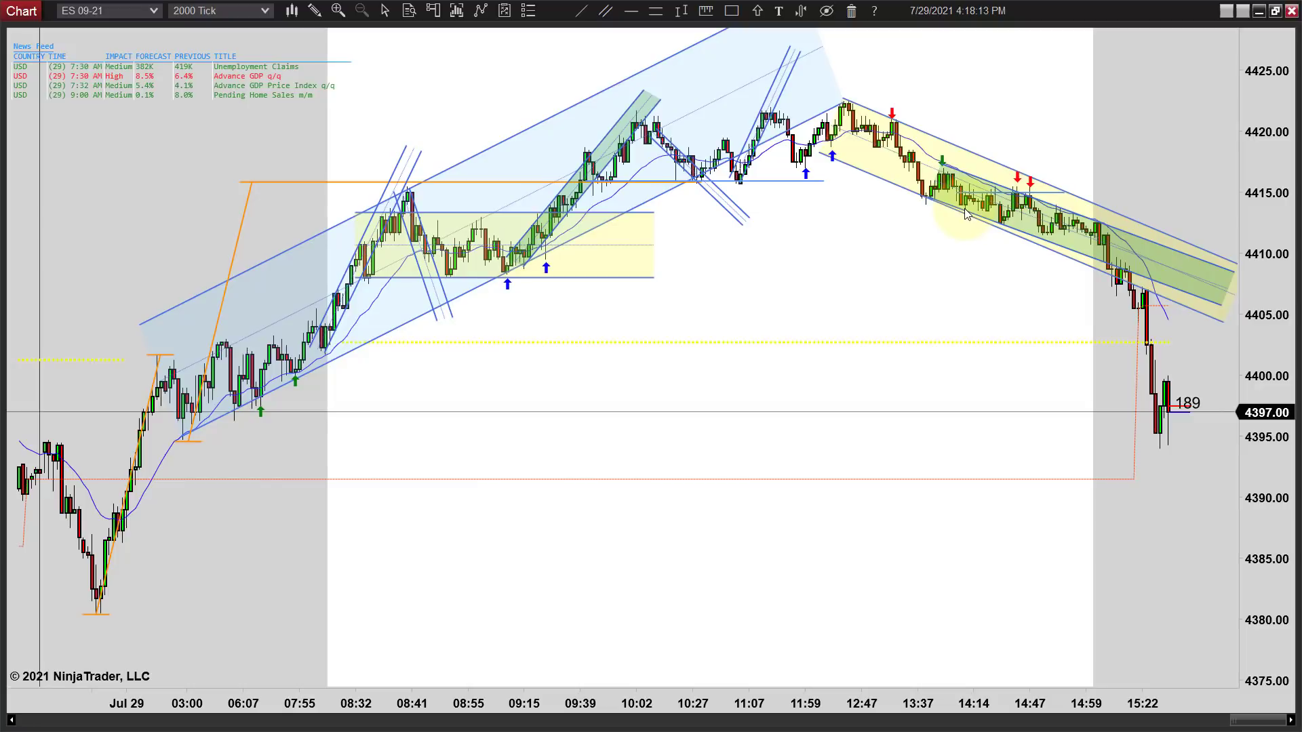
# Place a green up arrow below the candle at about 08:54, inside the yellow trading range.
pyautogui.moveTo(882, 288); pyautogui.dragTo(894, 287)
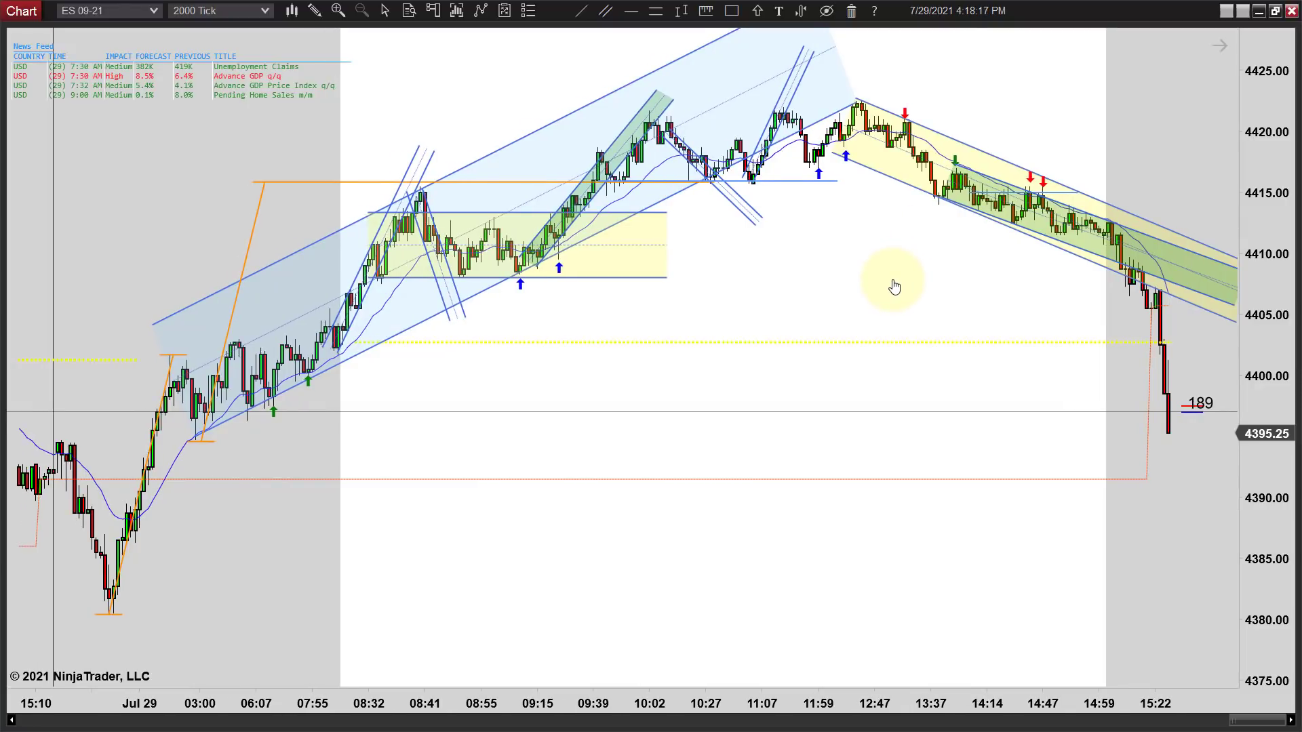
pyautogui.scroll(2, 895, 286)
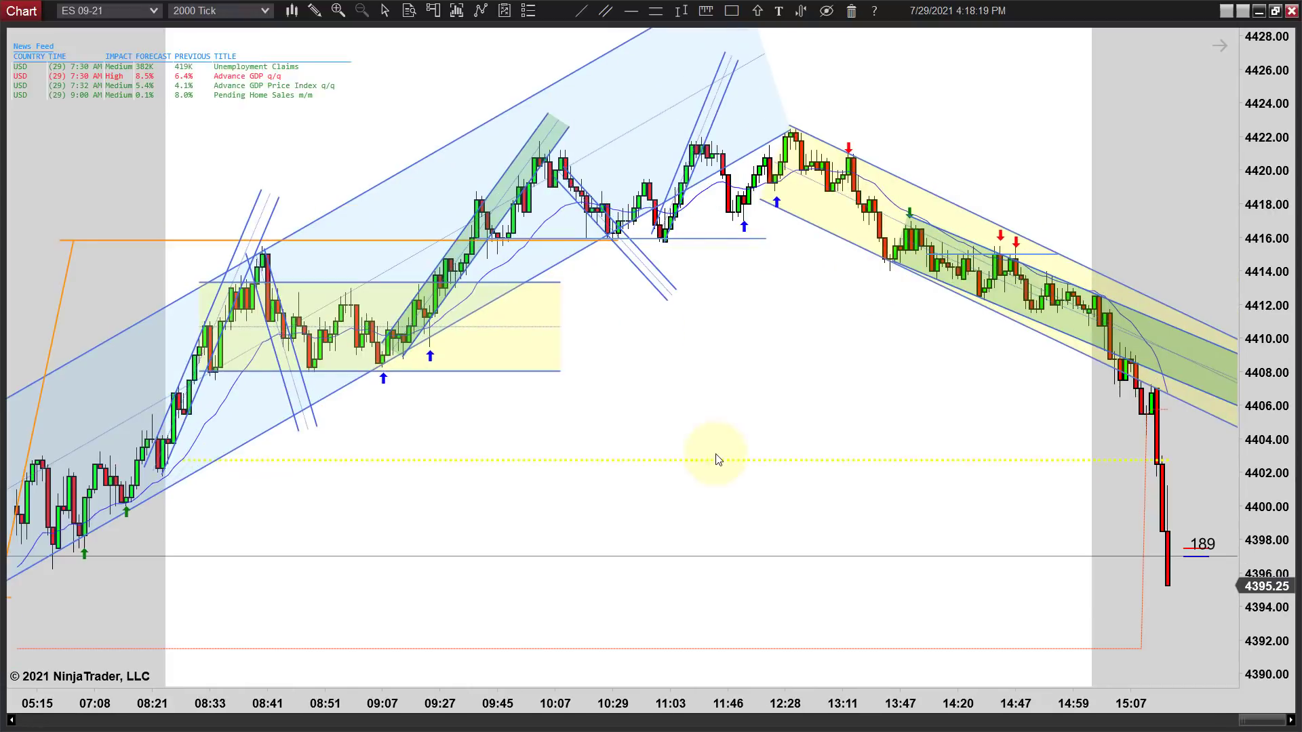
pyautogui.moveTo(742, 427); pyautogui.dragTo(1023, 395)
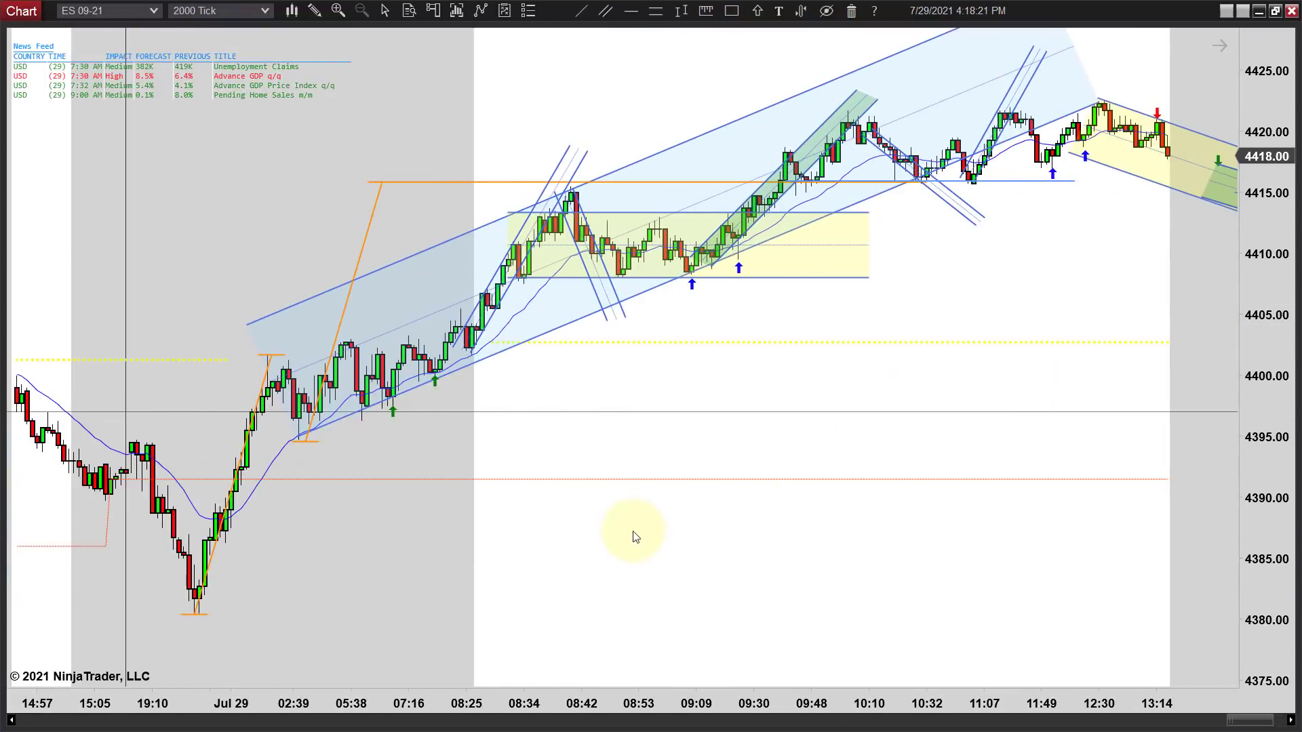
pyautogui.moveTo(631, 531); pyautogui.dragTo(877, 546)
pyautogui.scroll(1, 878, 552)
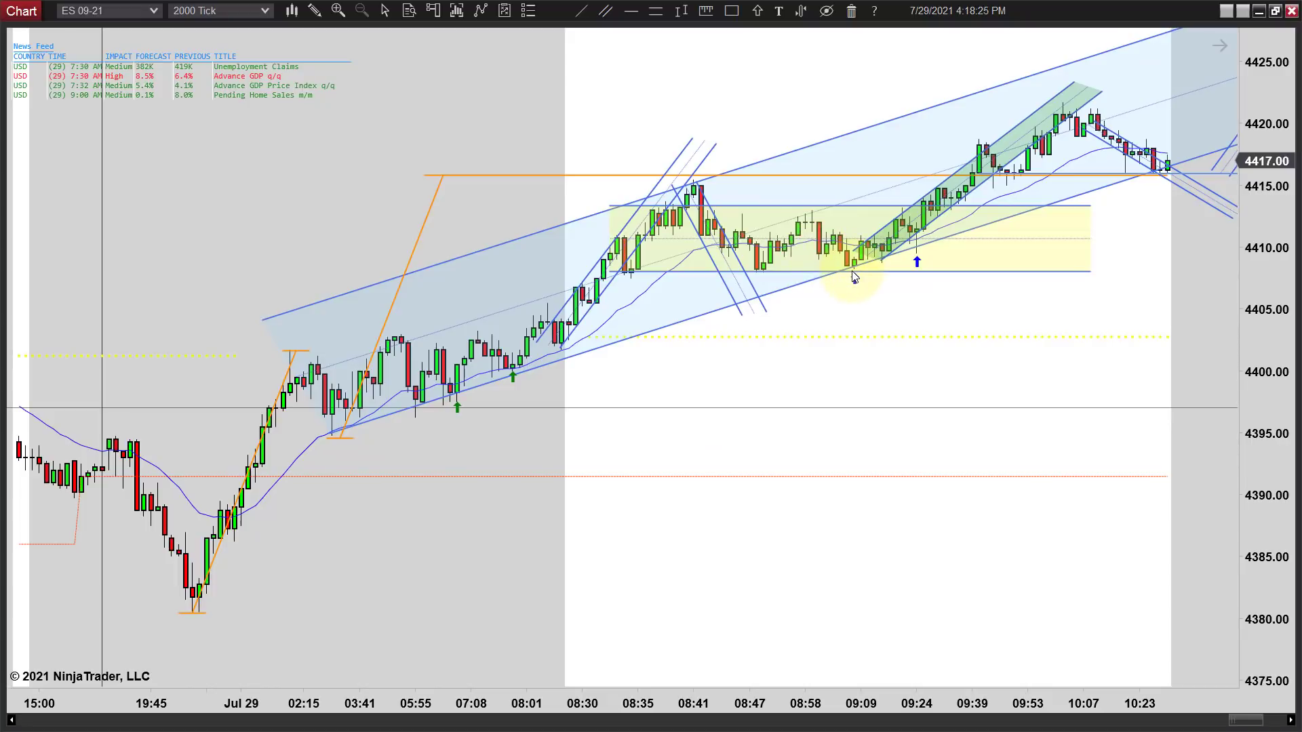
pyautogui.click(853, 276)
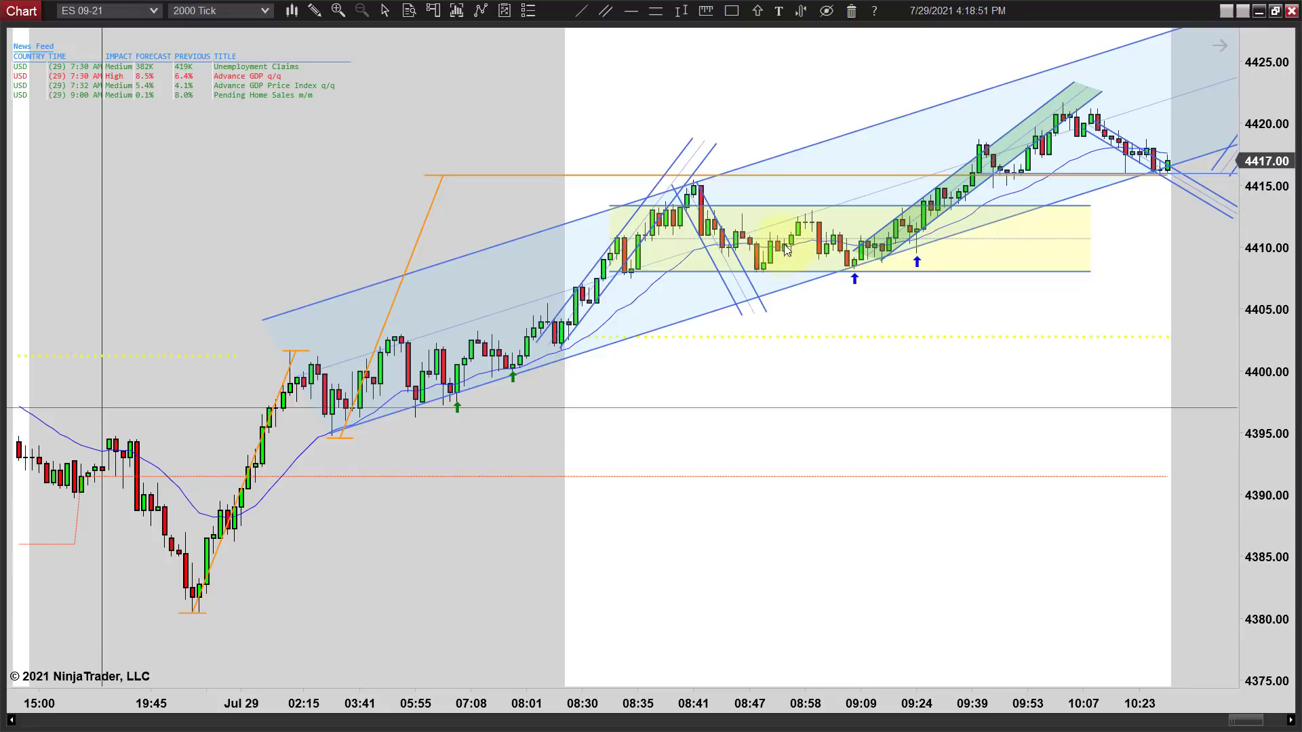
pyautogui.click(757, 10)
pyautogui.click(755, 39)
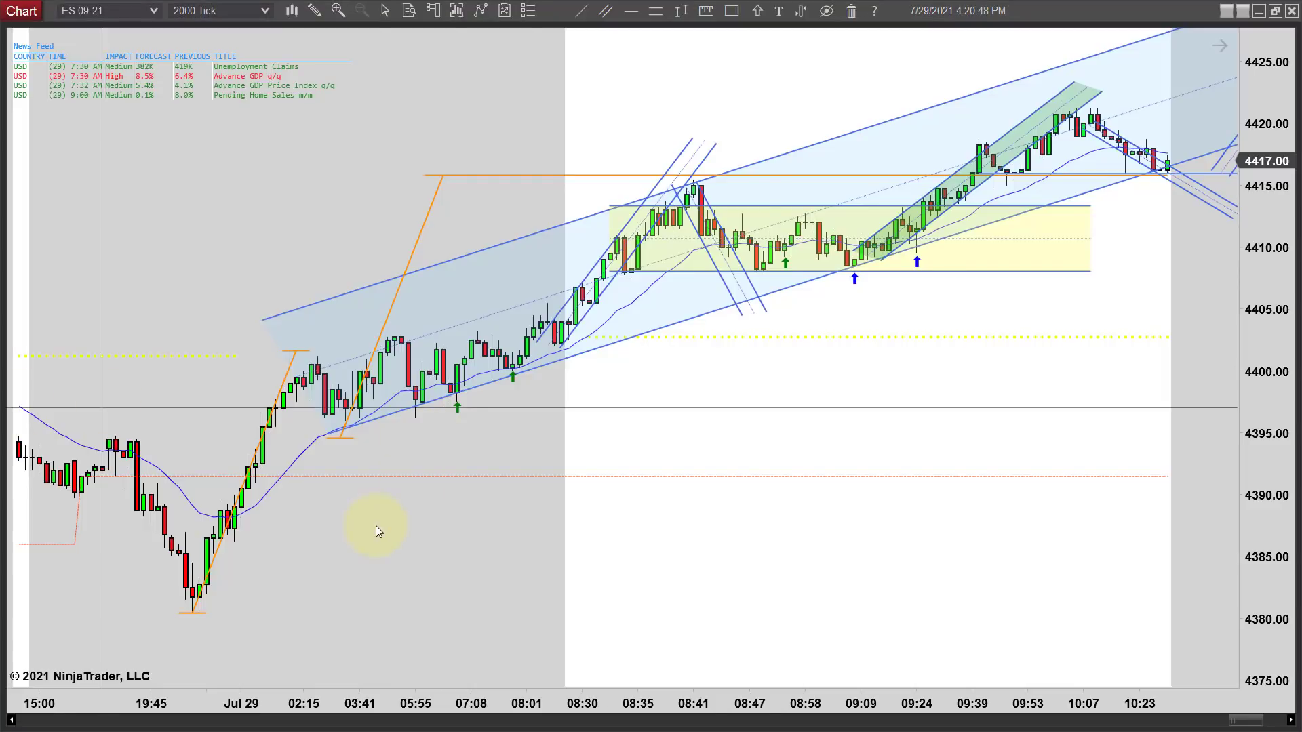
# Examine the marked pre-market and early-session long entries along the rising blue channel and in the yellow trading range.
pyautogui.moveTo(376, 526); pyautogui.dragTo(521, 538)
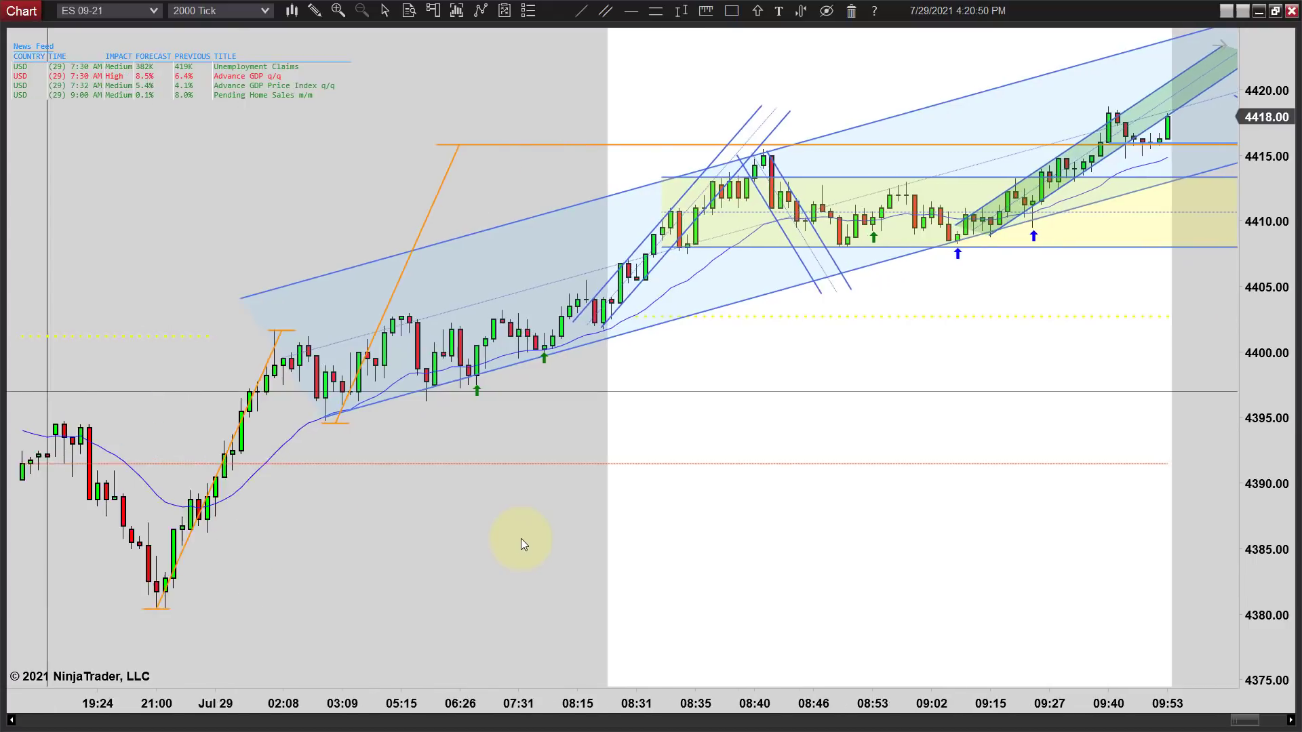
pyautogui.scroll(1, 521, 539)
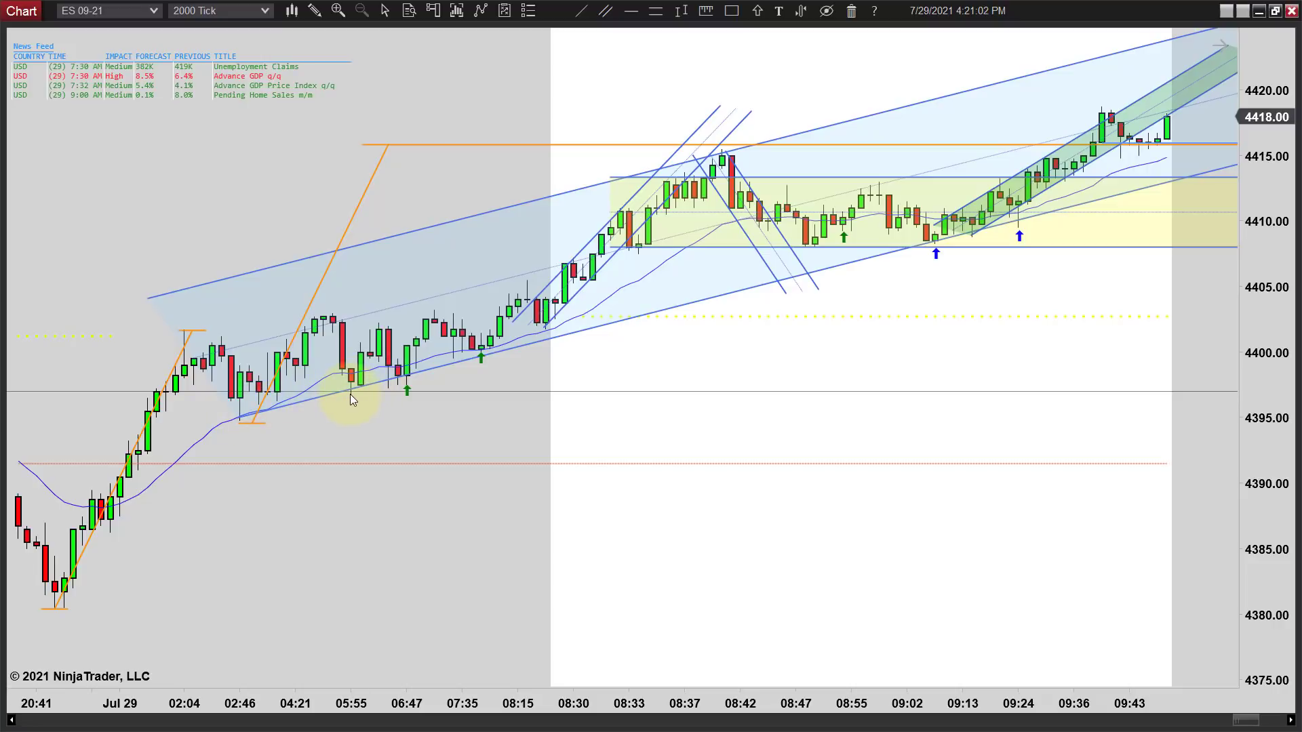
pyautogui.click(407, 389)
pyautogui.click(407, 387)
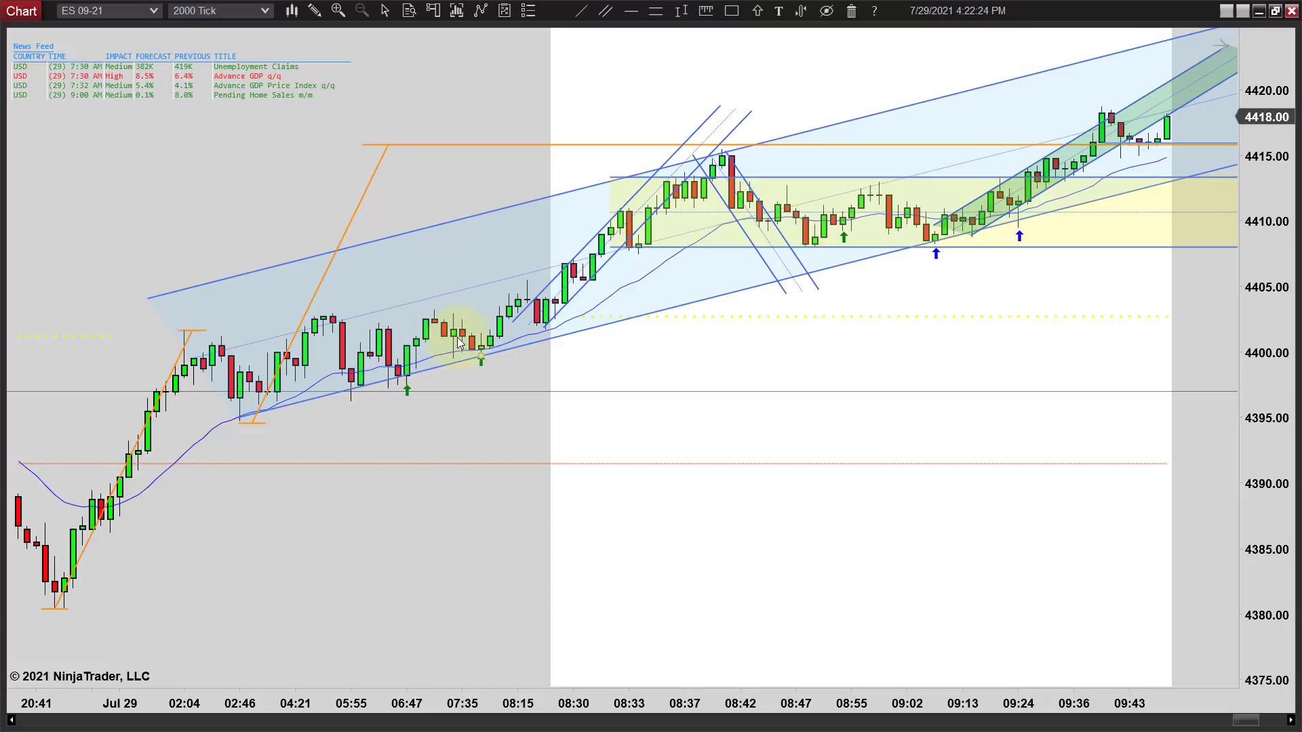
pyautogui.click(481, 350)
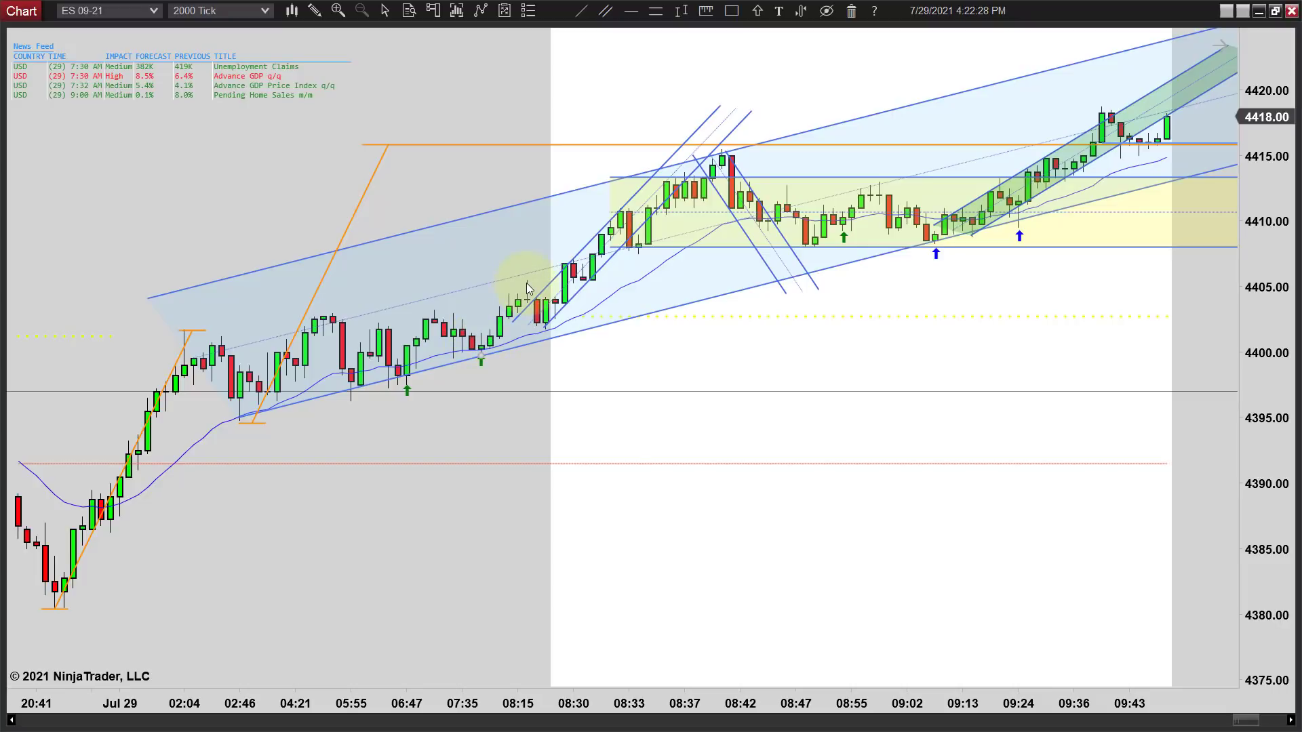
pyautogui.click(567, 388)
pyautogui.moveTo(677, 363); pyautogui.dragTo(590, 381)
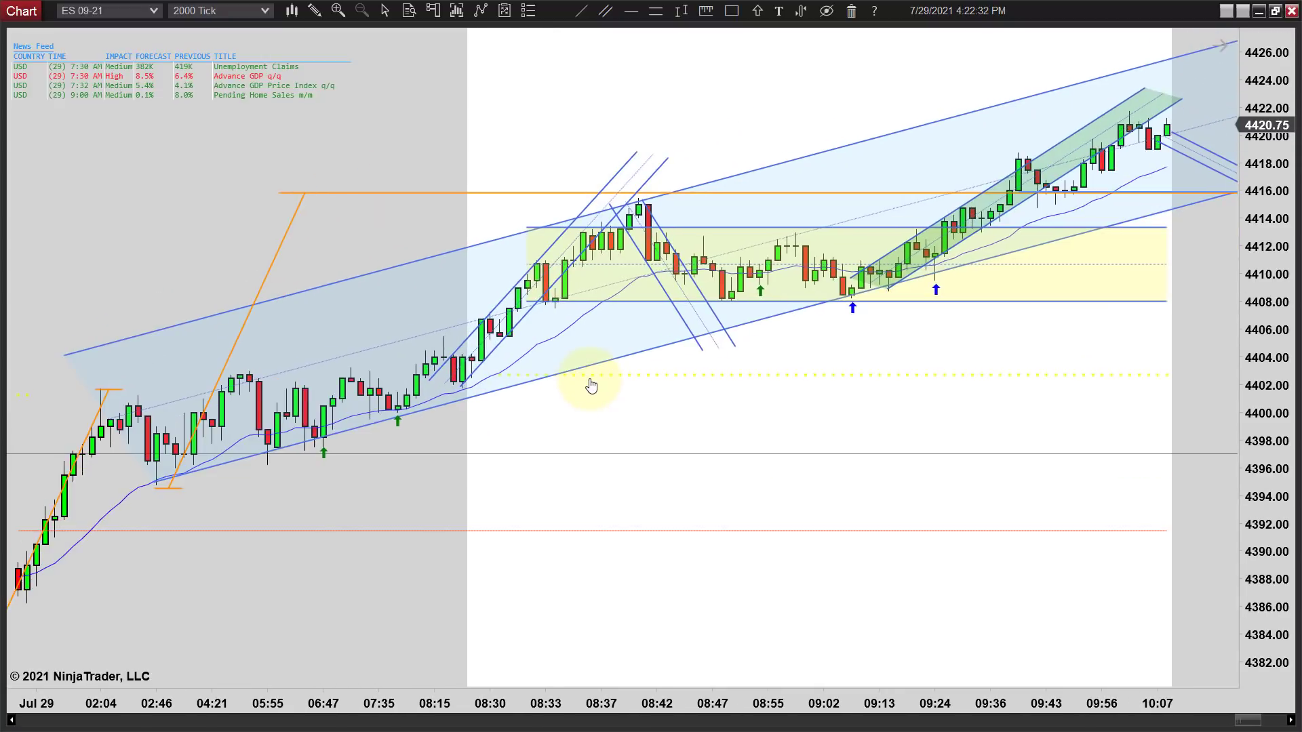
pyautogui.moveTo(674, 398); pyautogui.dragTo(644, 409)
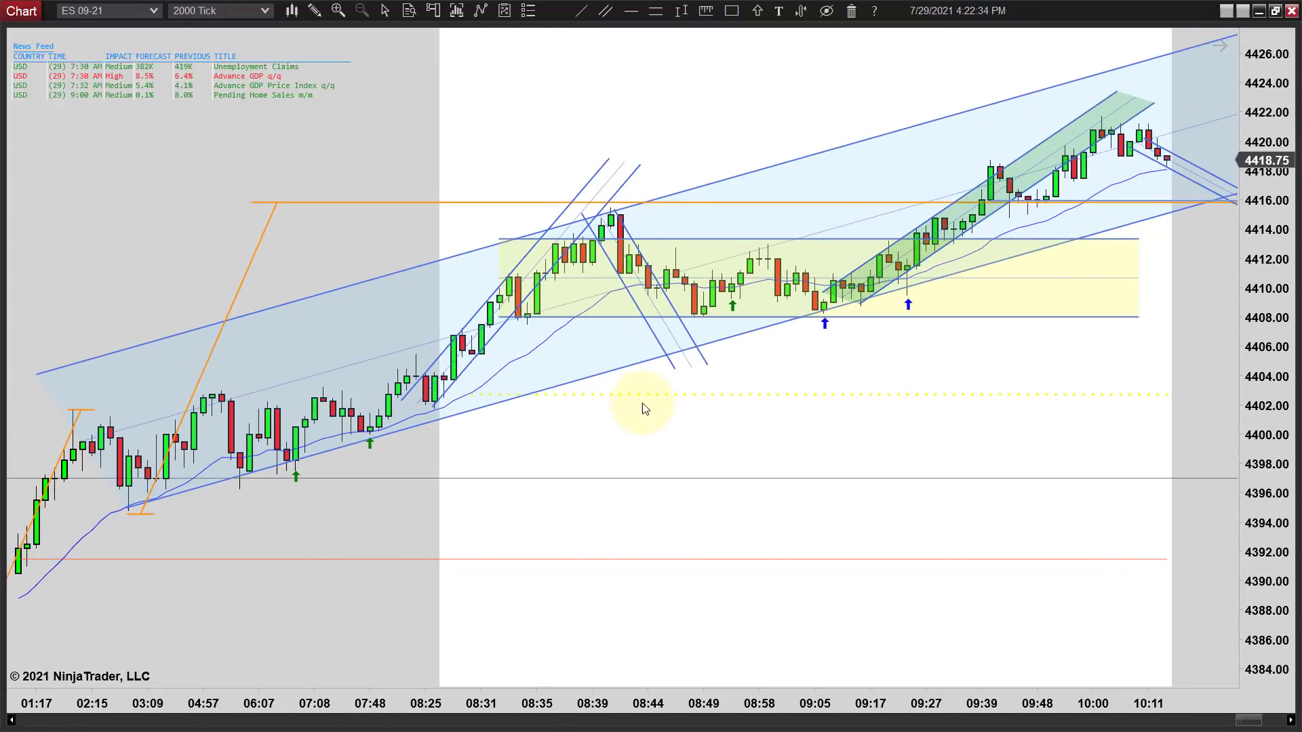
pyautogui.moveTo(713, 430); pyautogui.dragTo(695, 432)
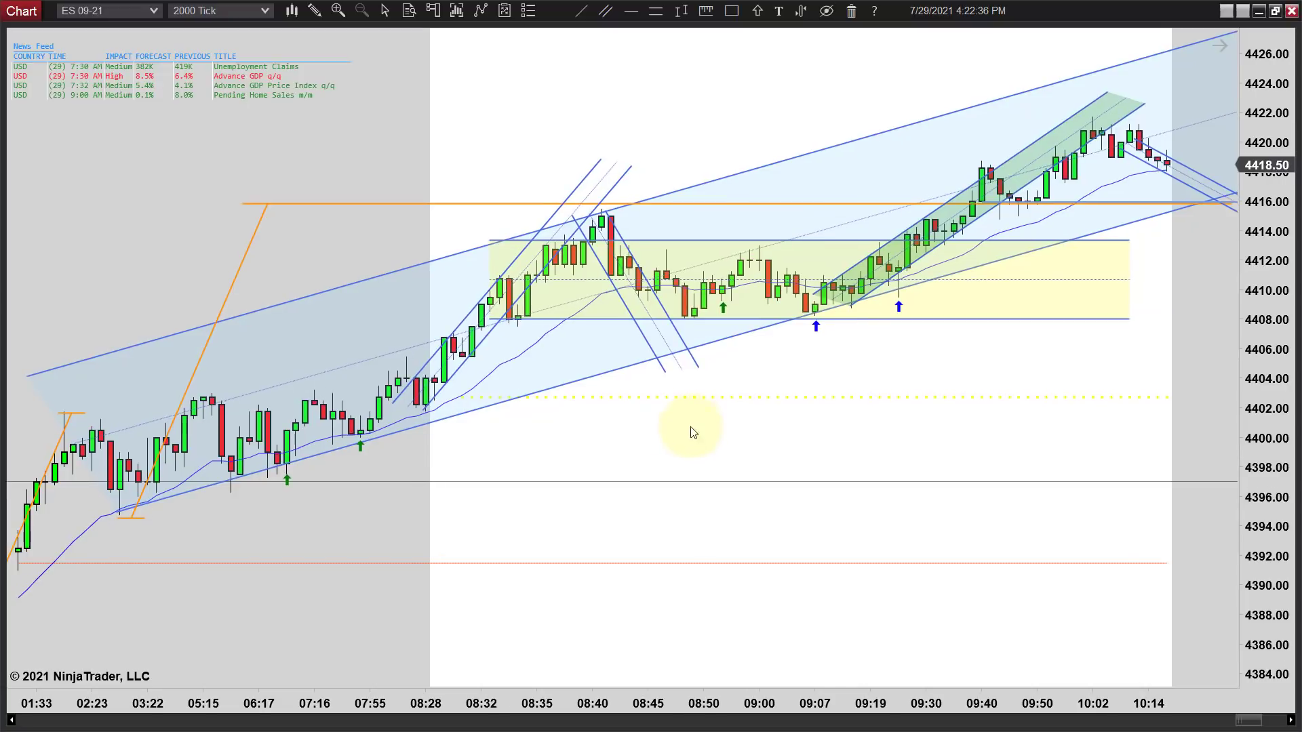
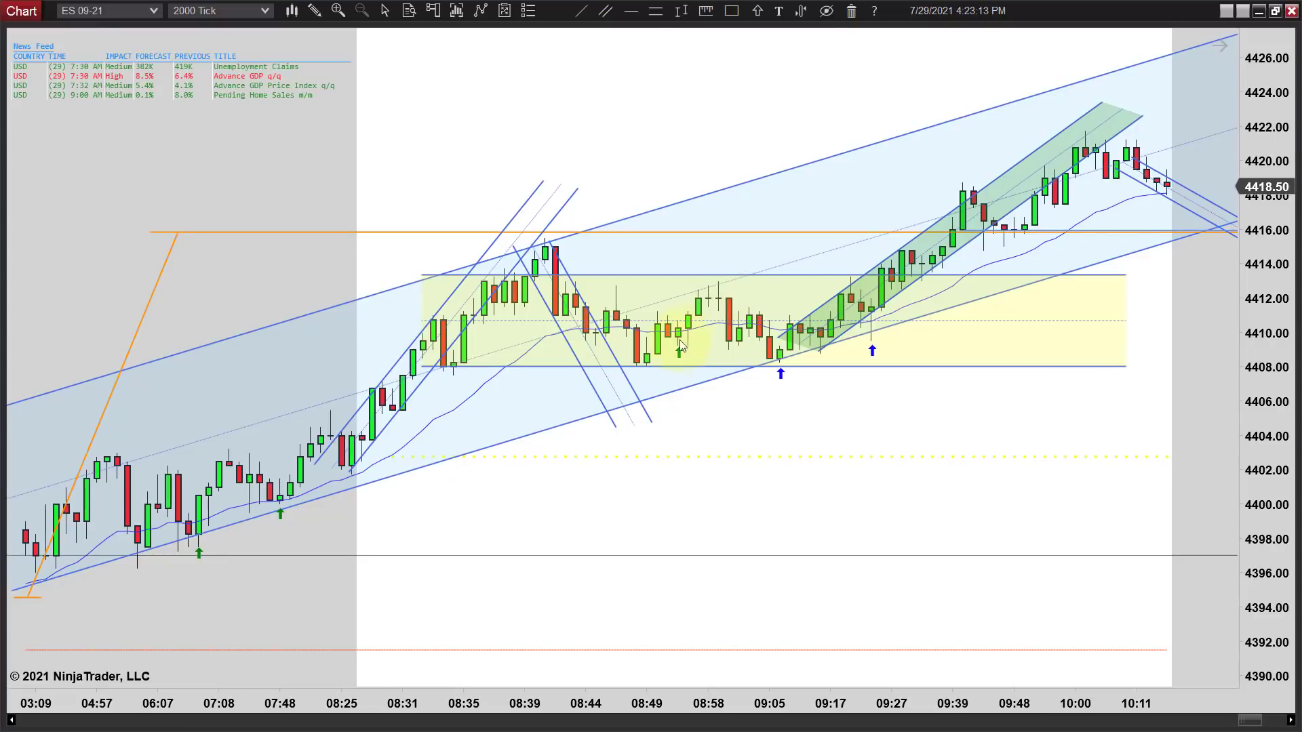
pyautogui.moveTo(735, 427); pyautogui.dragTo(791, 432)
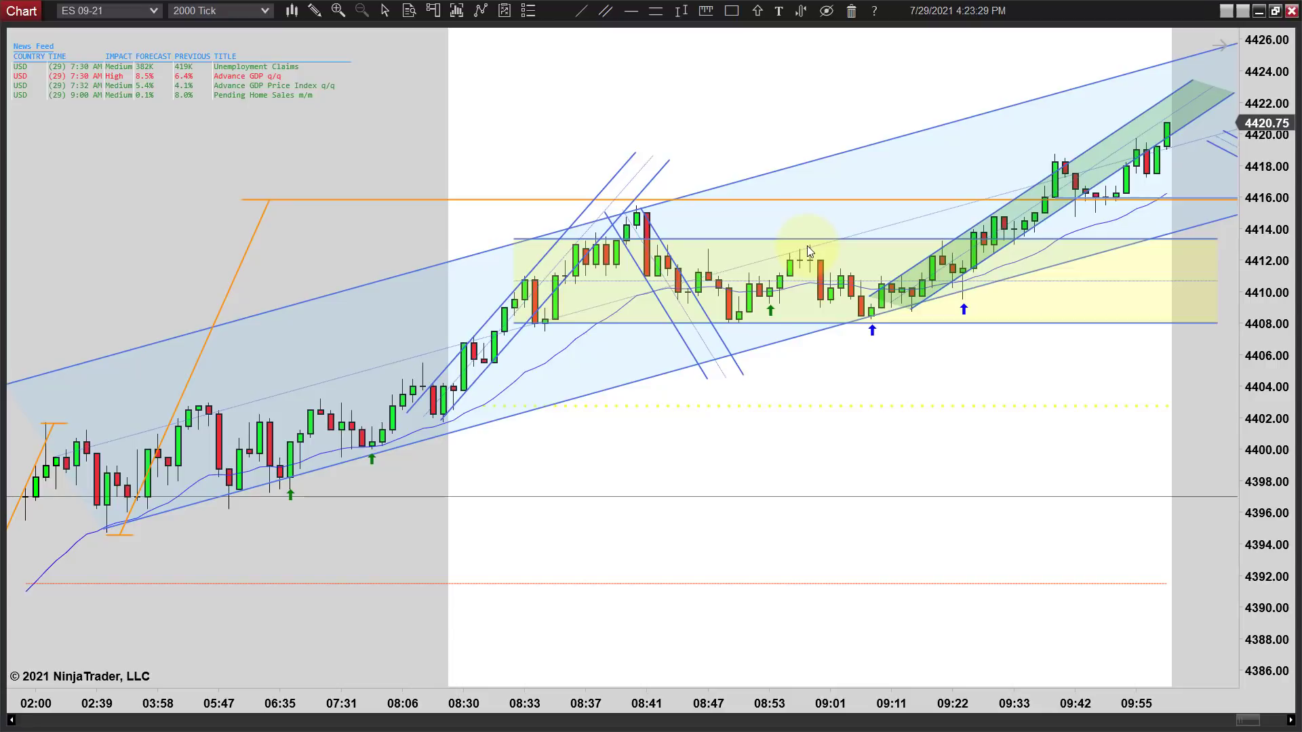
pyautogui.middleClick(872, 311)
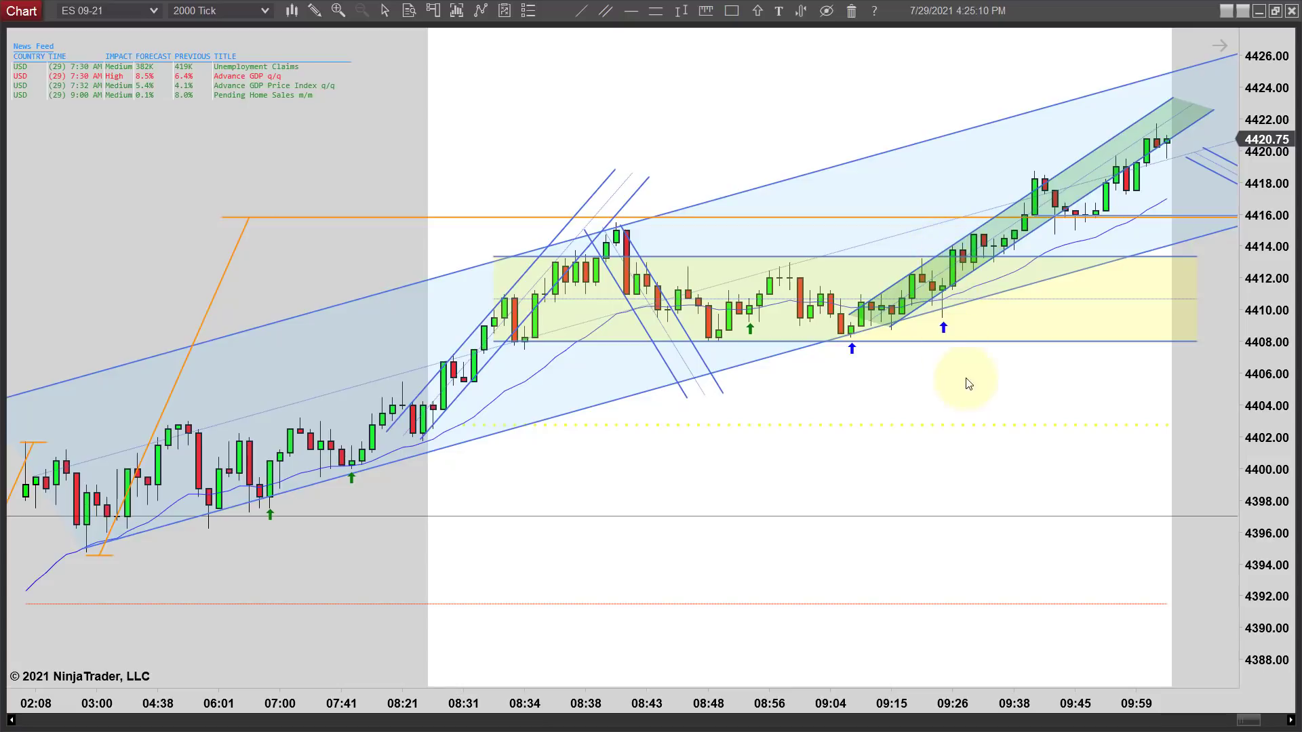
# Place a green down arrow above the second high at about 10:10, just past the end of the green rising channel.
pyautogui.moveTo(1005, 400); pyautogui.dragTo(901, 407)
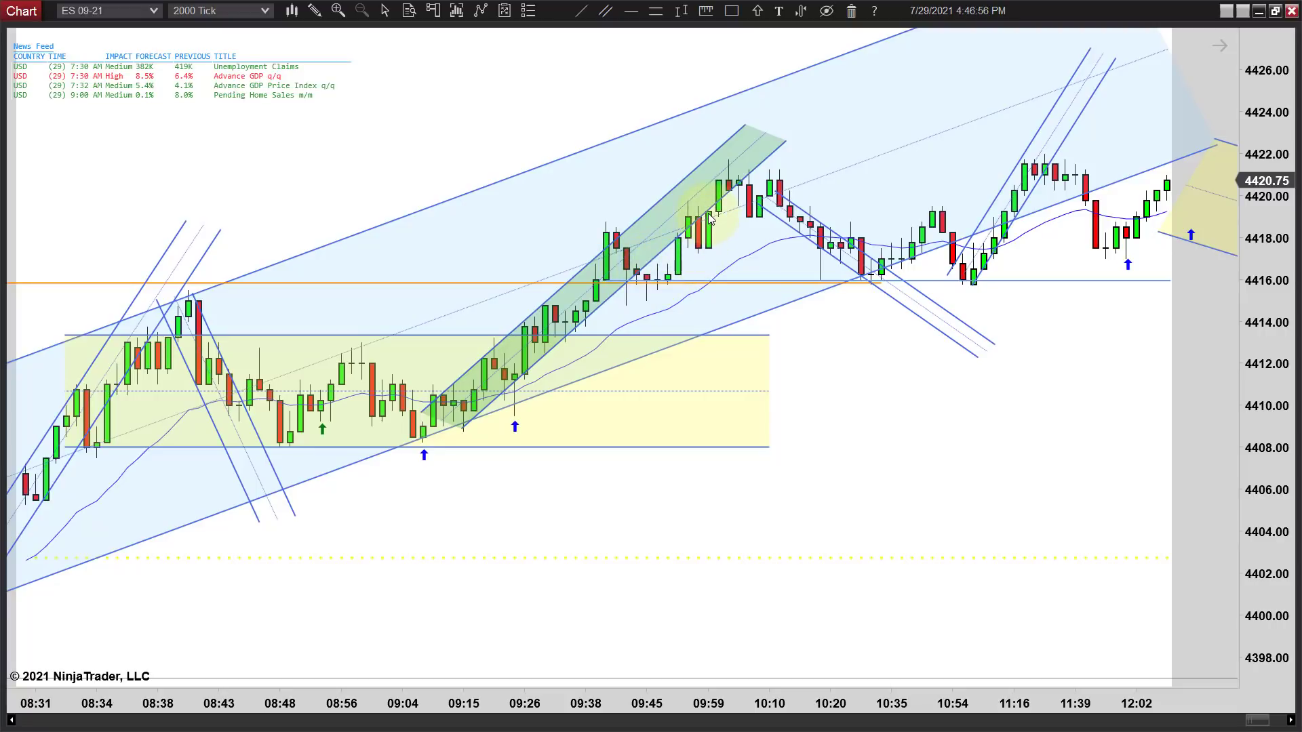
pyautogui.moveTo(910, 511); pyautogui.dragTo(872, 511)
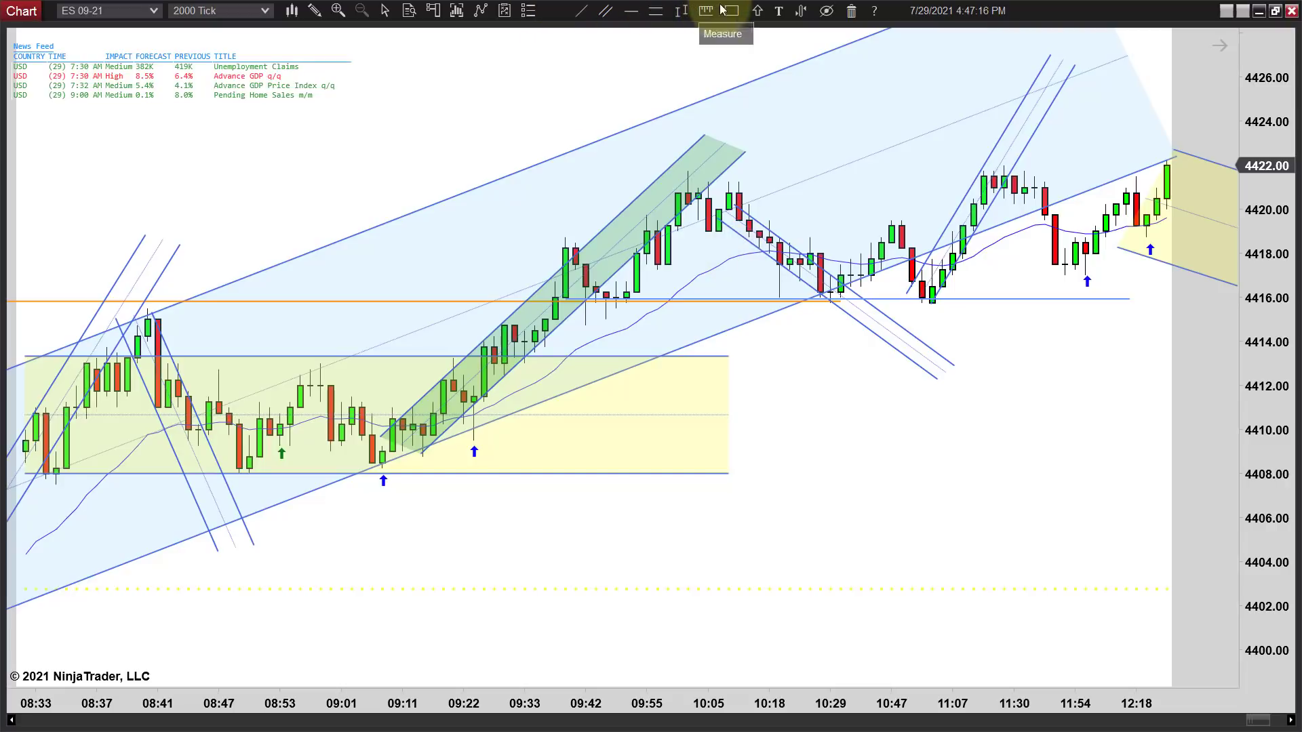
pyautogui.click(758, 11)
pyautogui.click(761, 87)
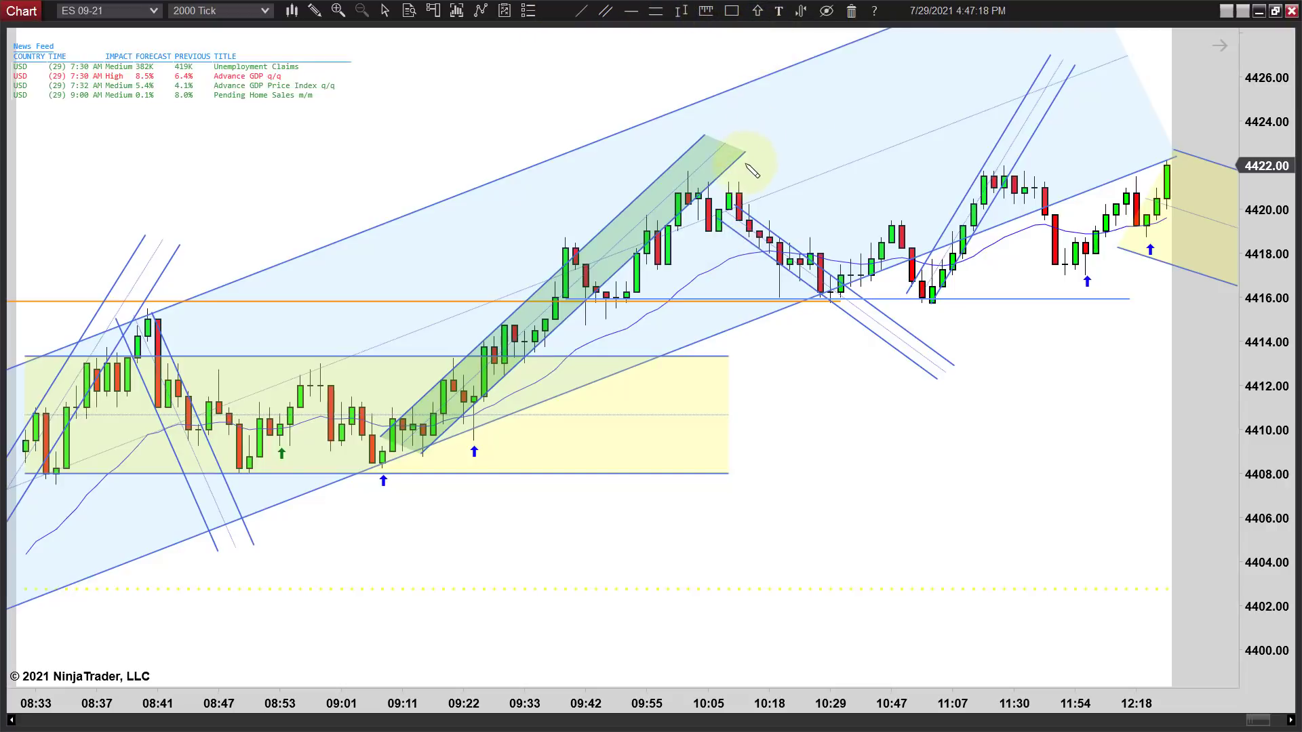
pyautogui.click(730, 182)
# Examine the price action from the green down arrow near 10:10 through the afternoon's falling channels.
pyautogui.scroll(-3, 683, 495)
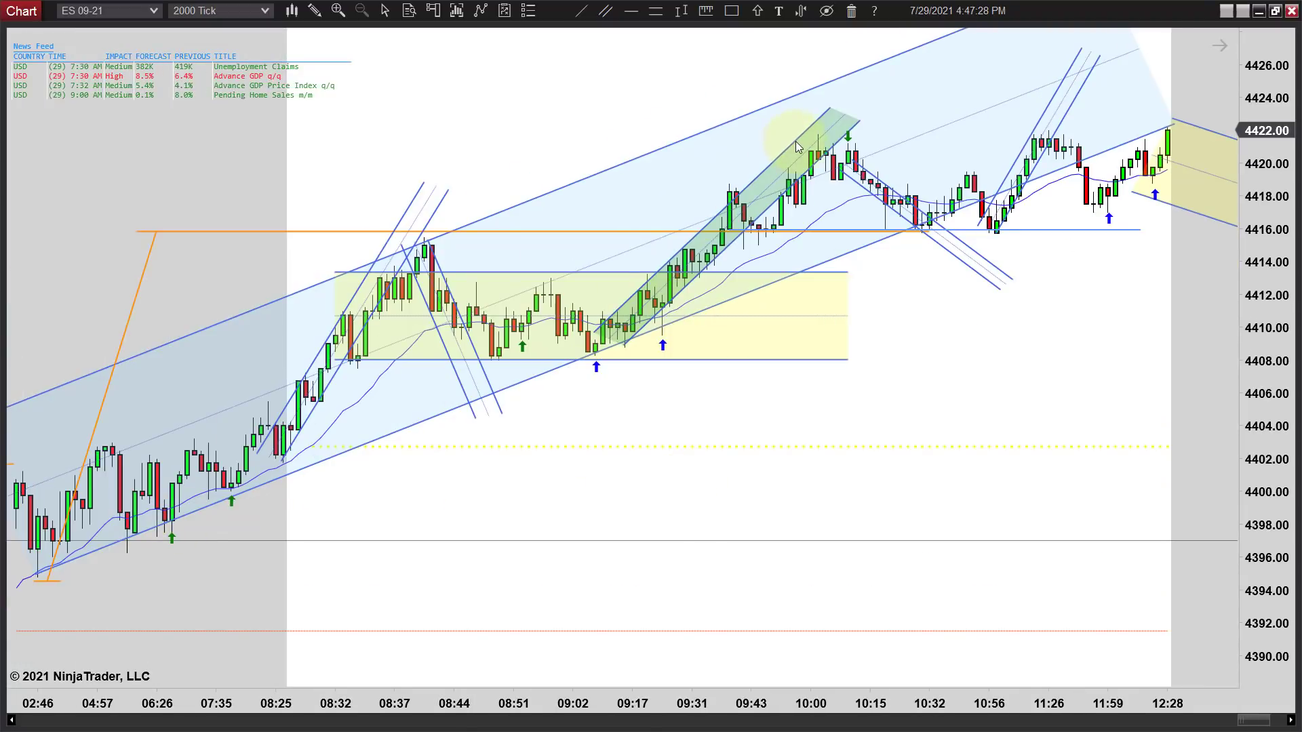
pyautogui.scroll(3, 939, 352)
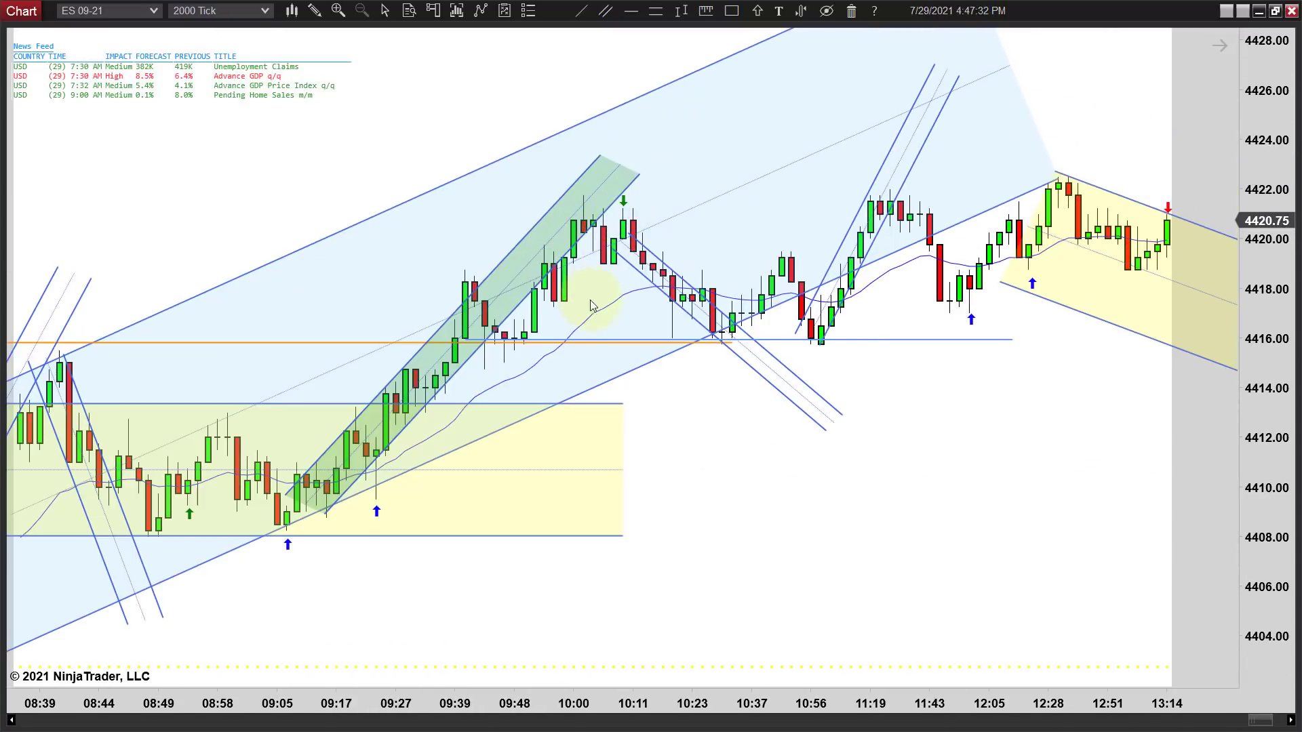
pyautogui.scroll(2, 861, 370)
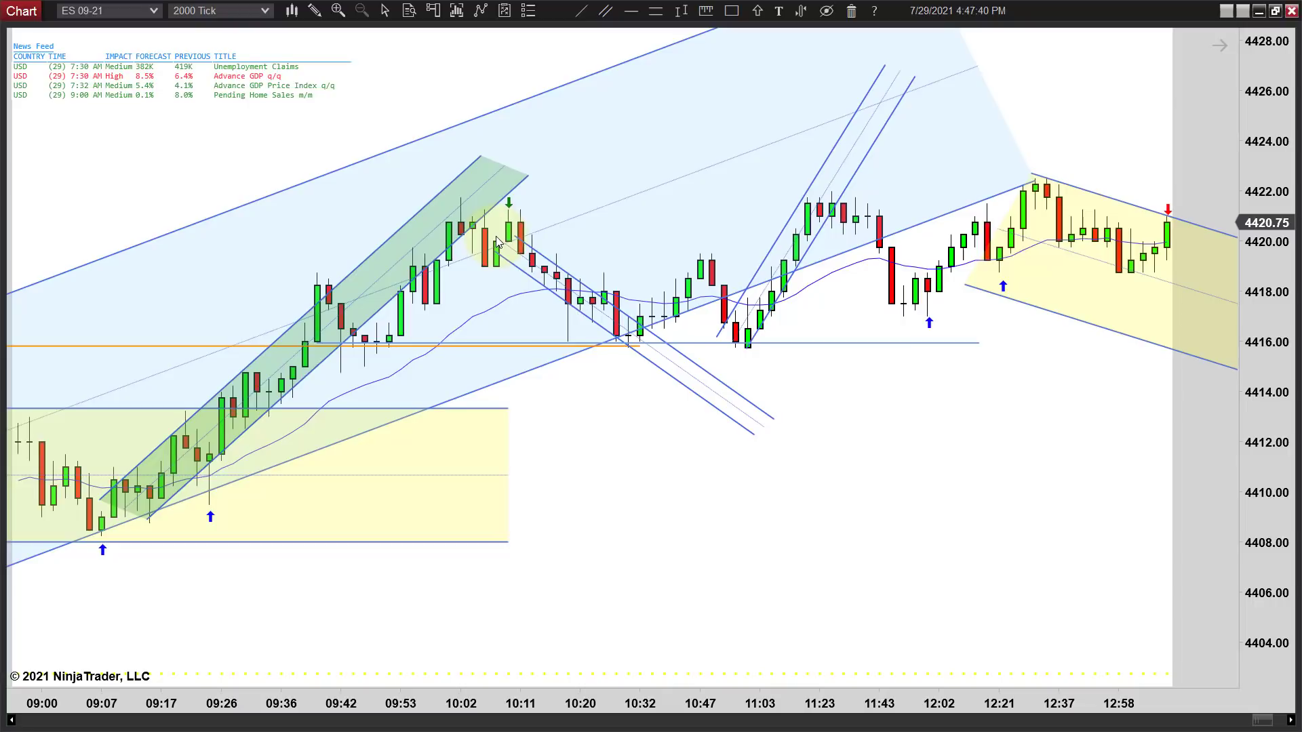
pyautogui.scroll(-2, 497, 242)
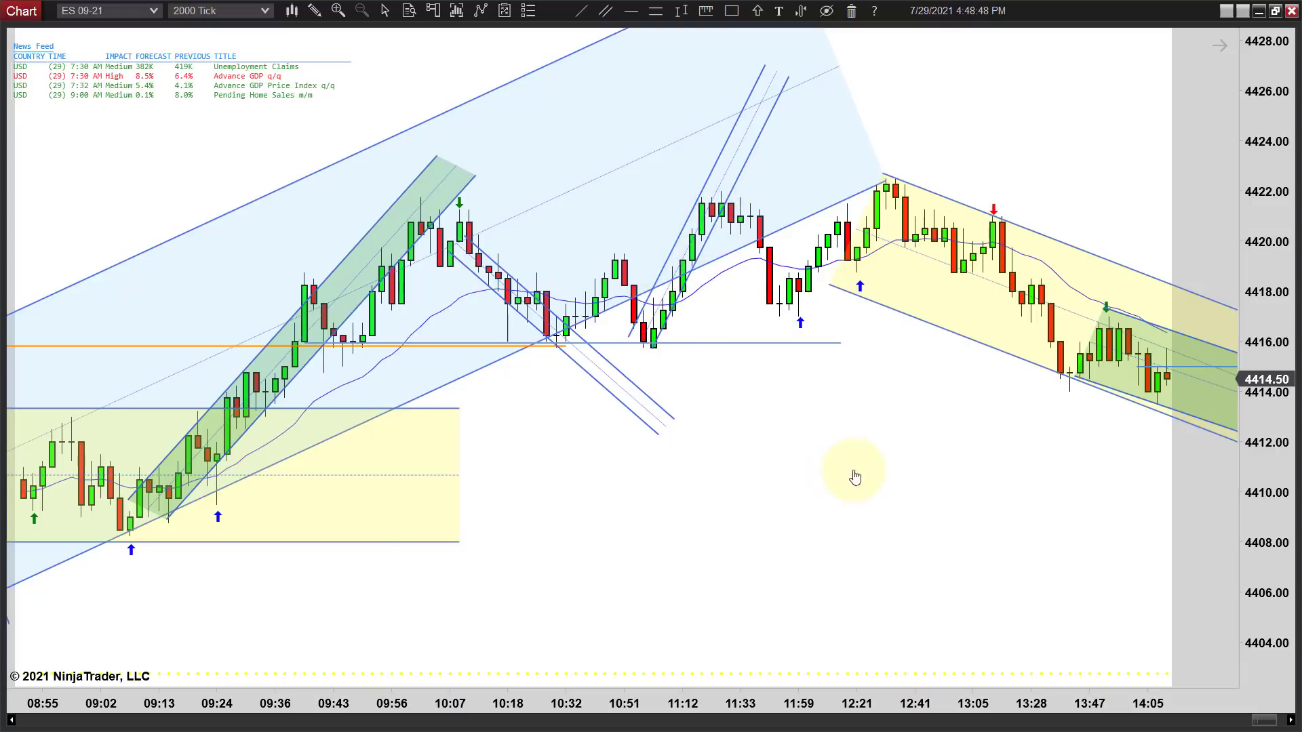
pyautogui.scroll(-3, 800, 481)
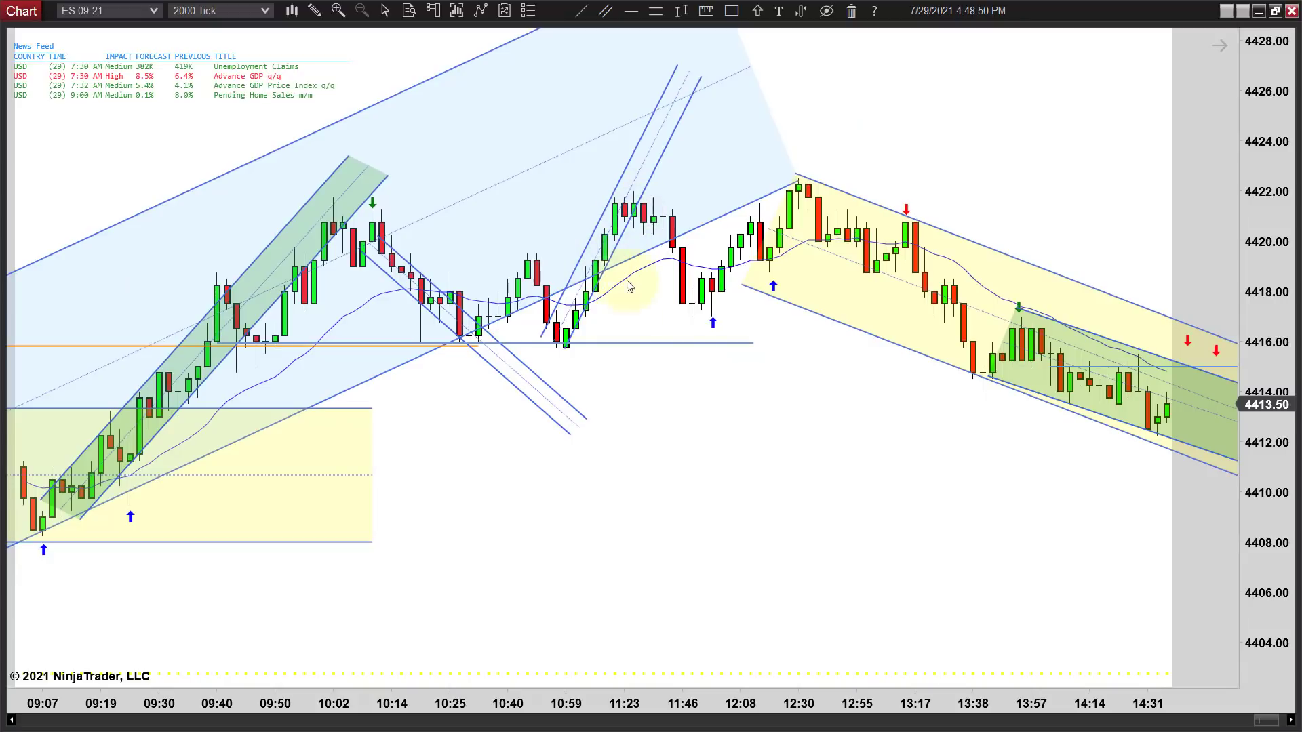
pyautogui.scroll(-1, 776, 479)
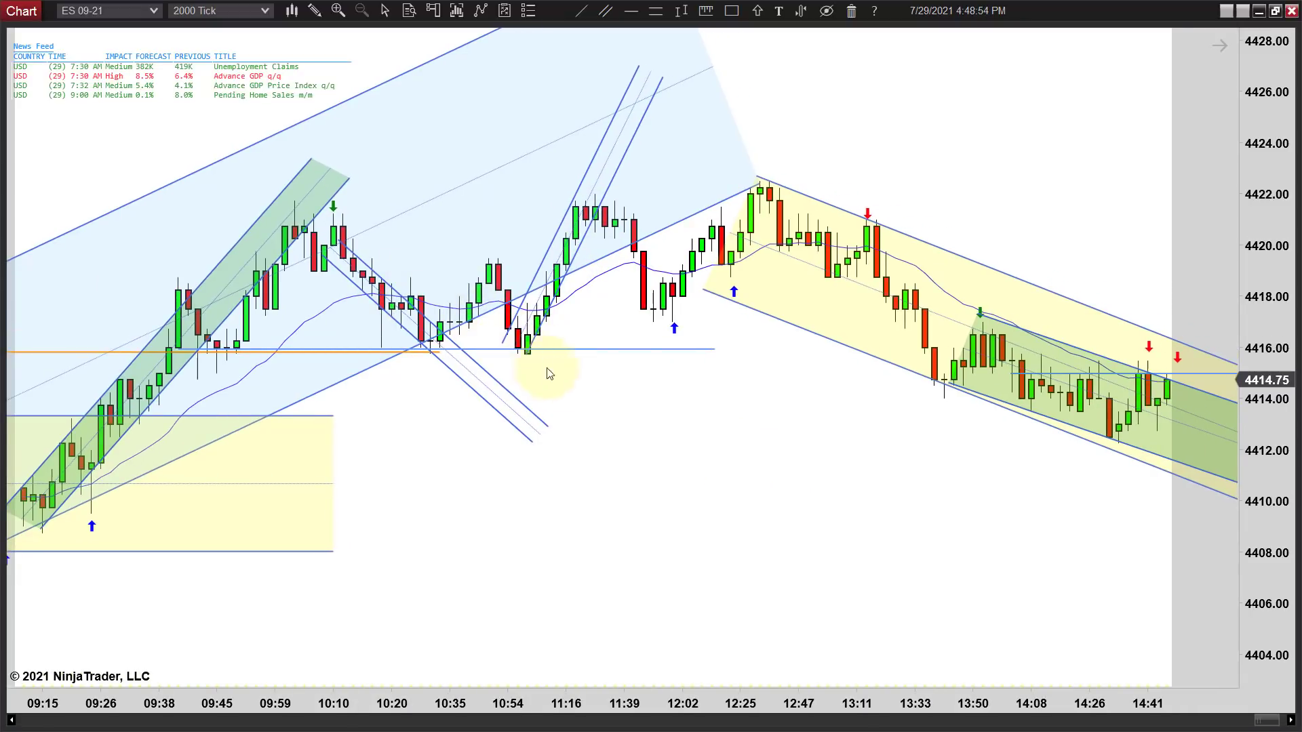
pyautogui.scroll(-2, 651, 410)
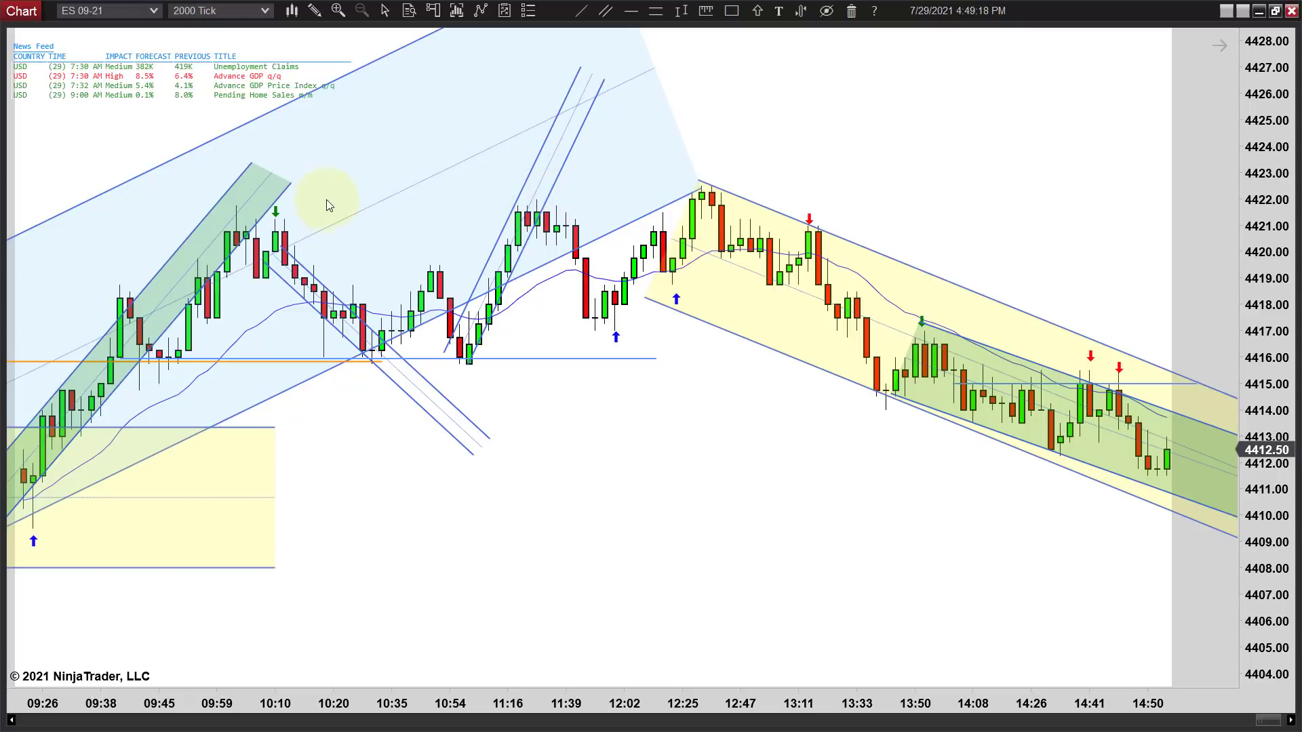
pyautogui.click(384, 11)
pyautogui.click(393, 54)
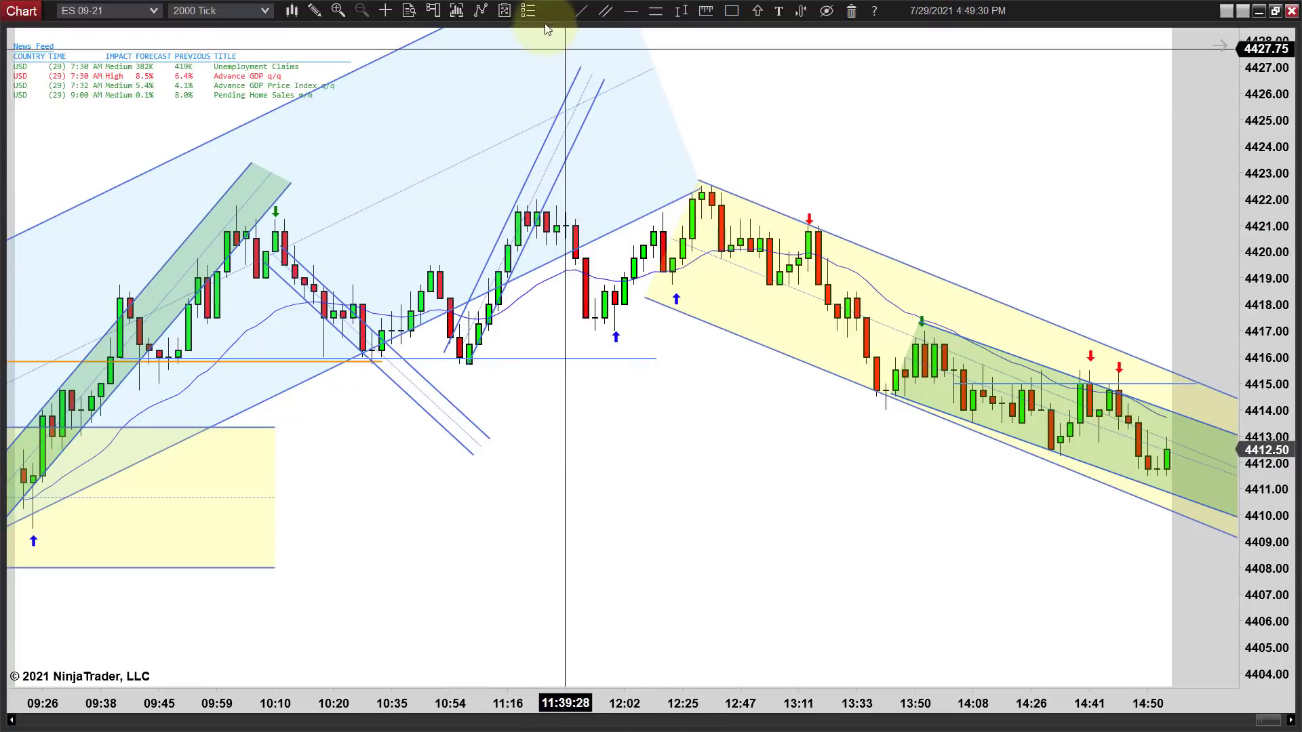
pyautogui.click(385, 10)
pyautogui.click(394, 33)
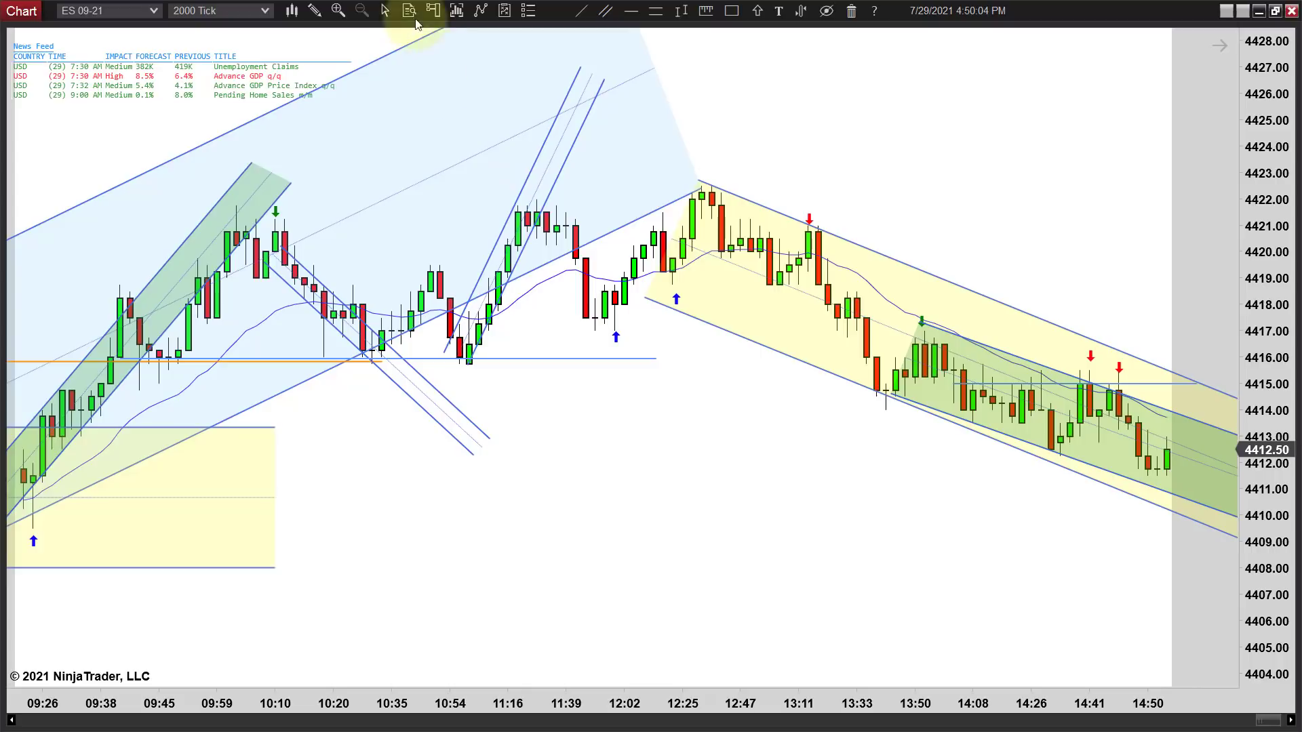
# Draw a measured move from the low near 11:00 to the high near 11:25, projected from the pullback low near 11:50, with its target line extended past 13:50.
pyautogui.click(680, 12)
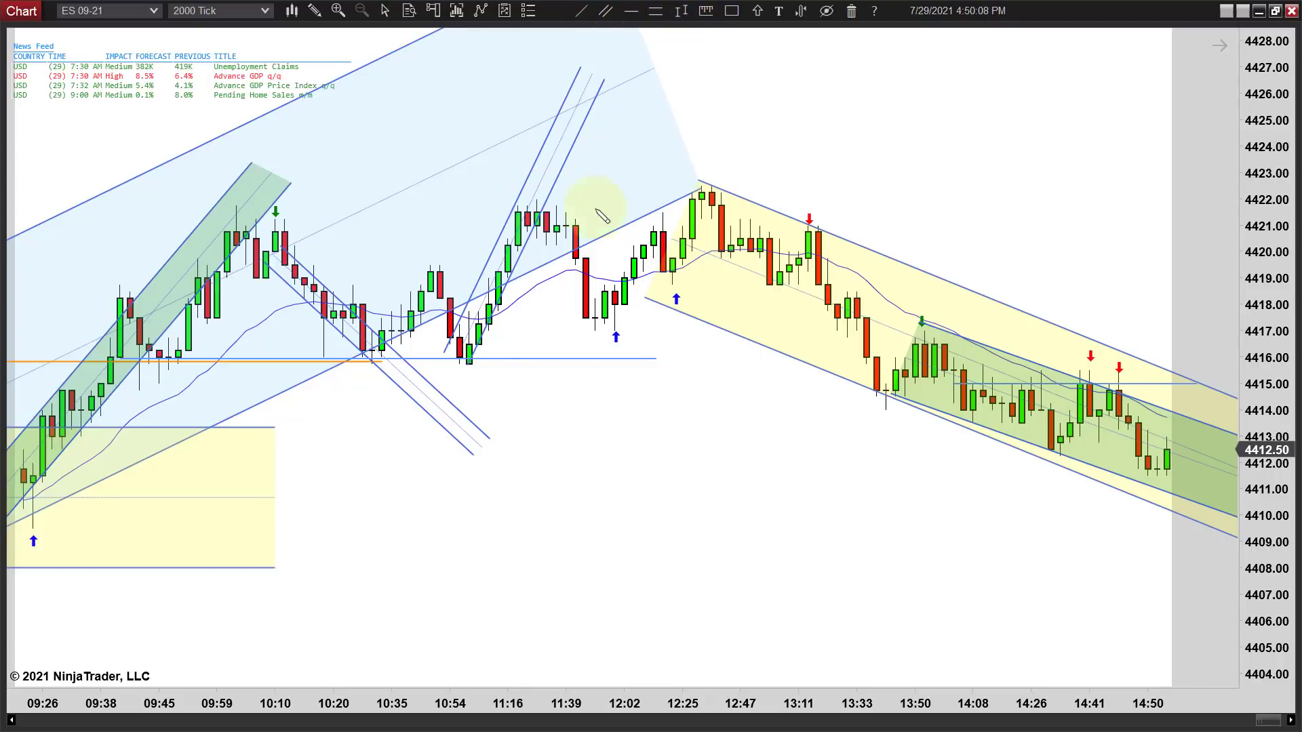
pyautogui.click(470, 364)
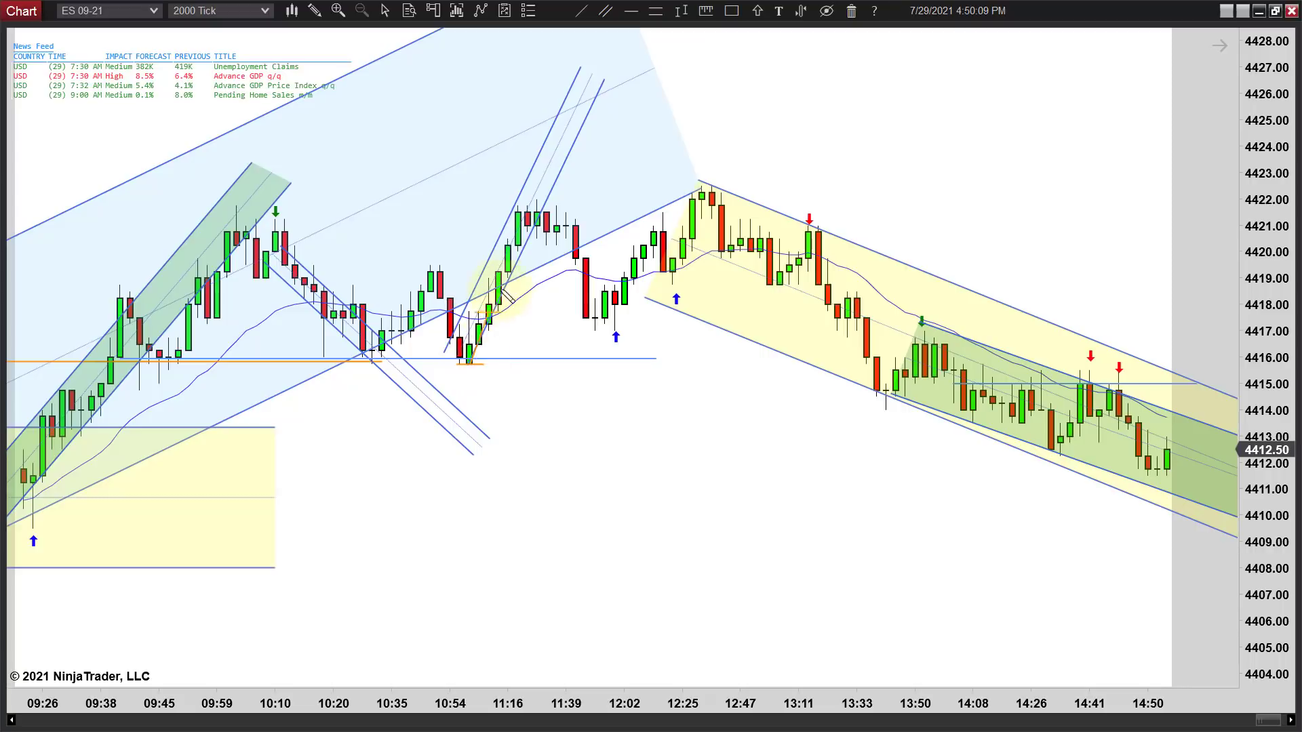
pyautogui.click(534, 203)
pyautogui.click(644, 163)
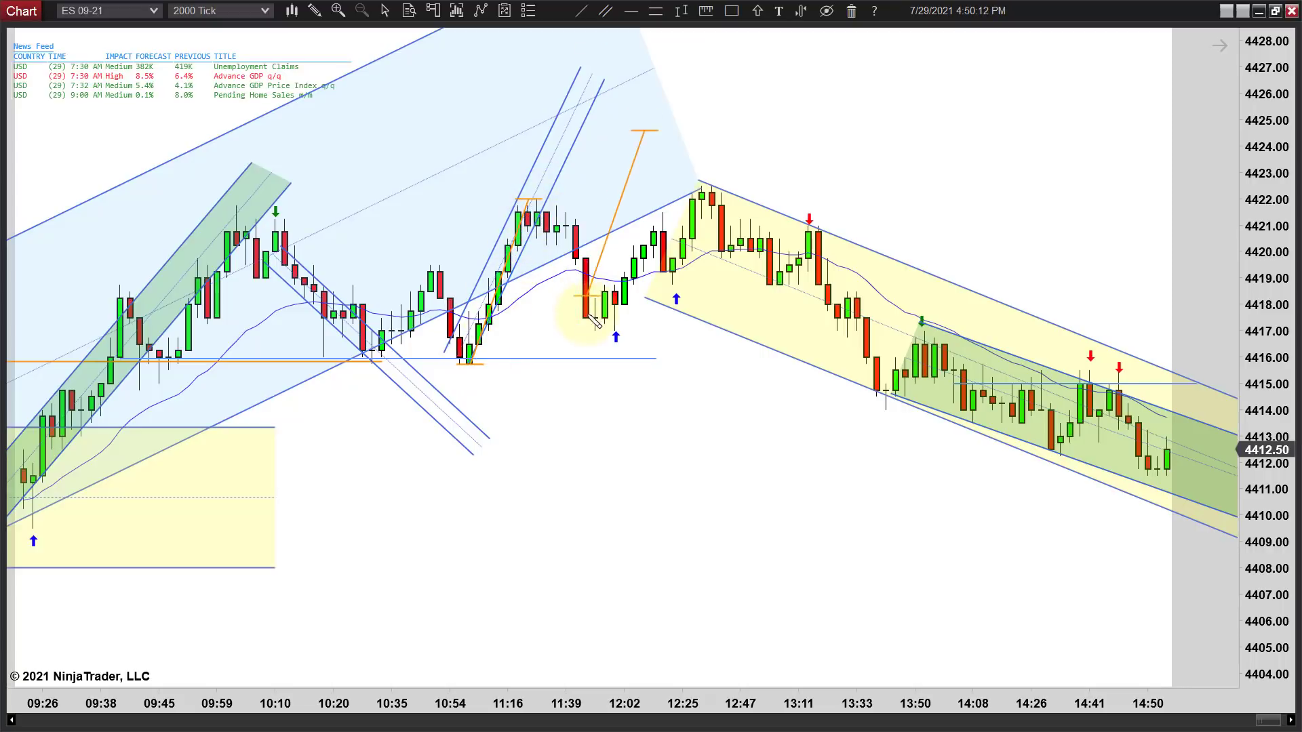
pyautogui.click(592, 331)
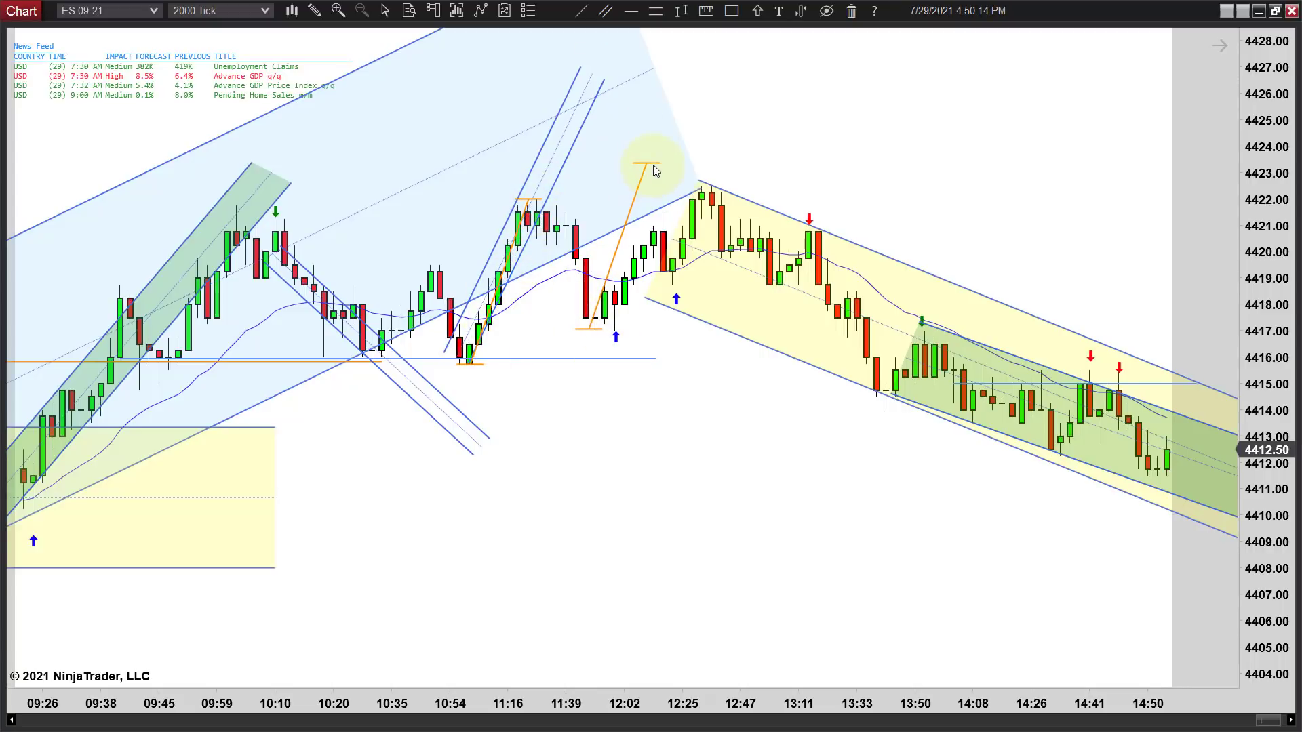
pyautogui.moveTo(657, 171); pyautogui.dragTo(964, 201)
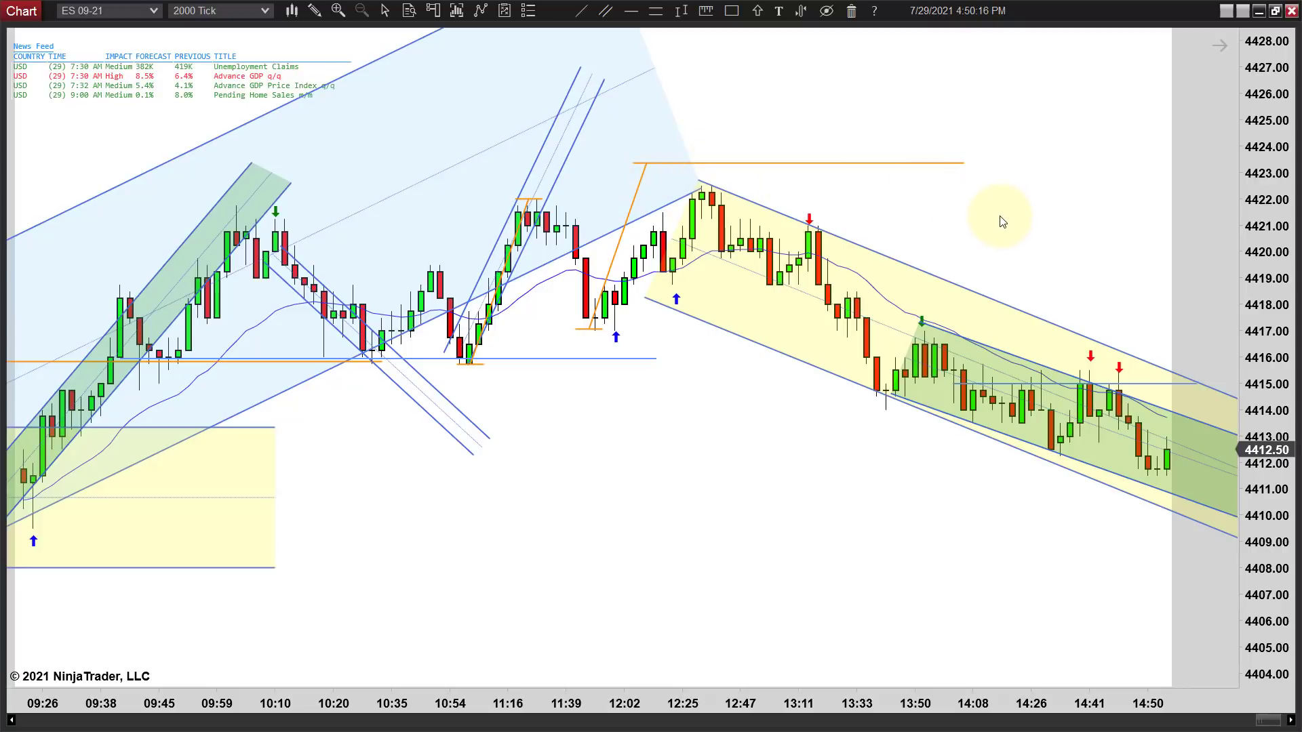
# Try a downward measured move from the red-arrow high near 13:14 to the low near 13:38, projected from the green-arrow high near 13:52.
pyautogui.scroll(-2, 969, 227)
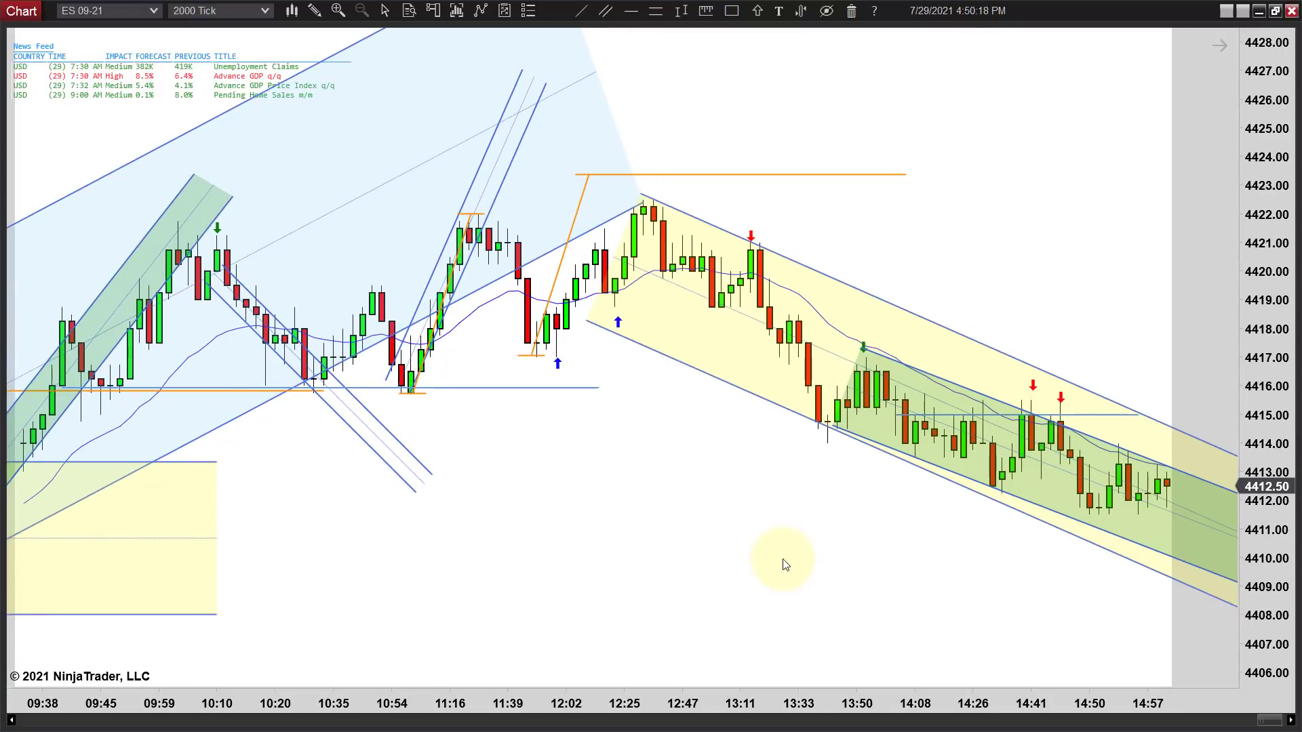
pyautogui.moveTo(785, 565); pyautogui.dragTo(690, 549)
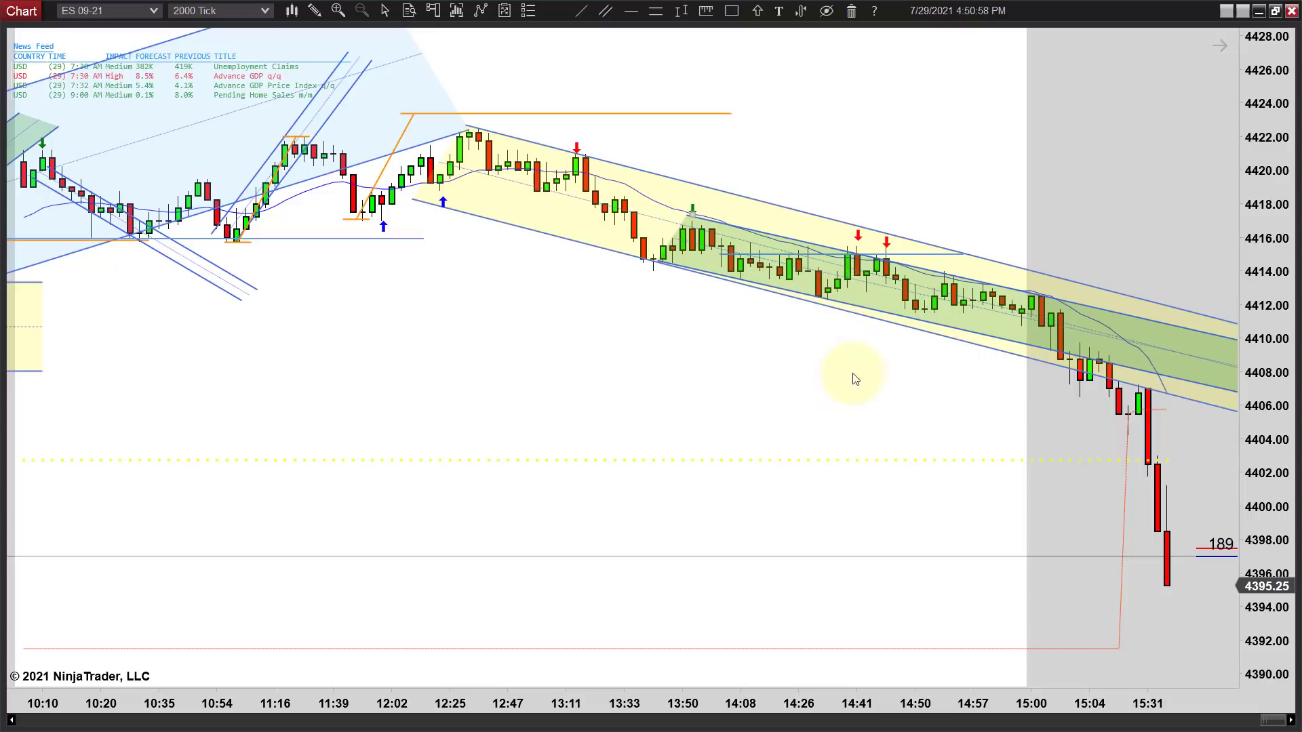
pyautogui.moveTo(852, 372); pyautogui.dragTo(622, 324)
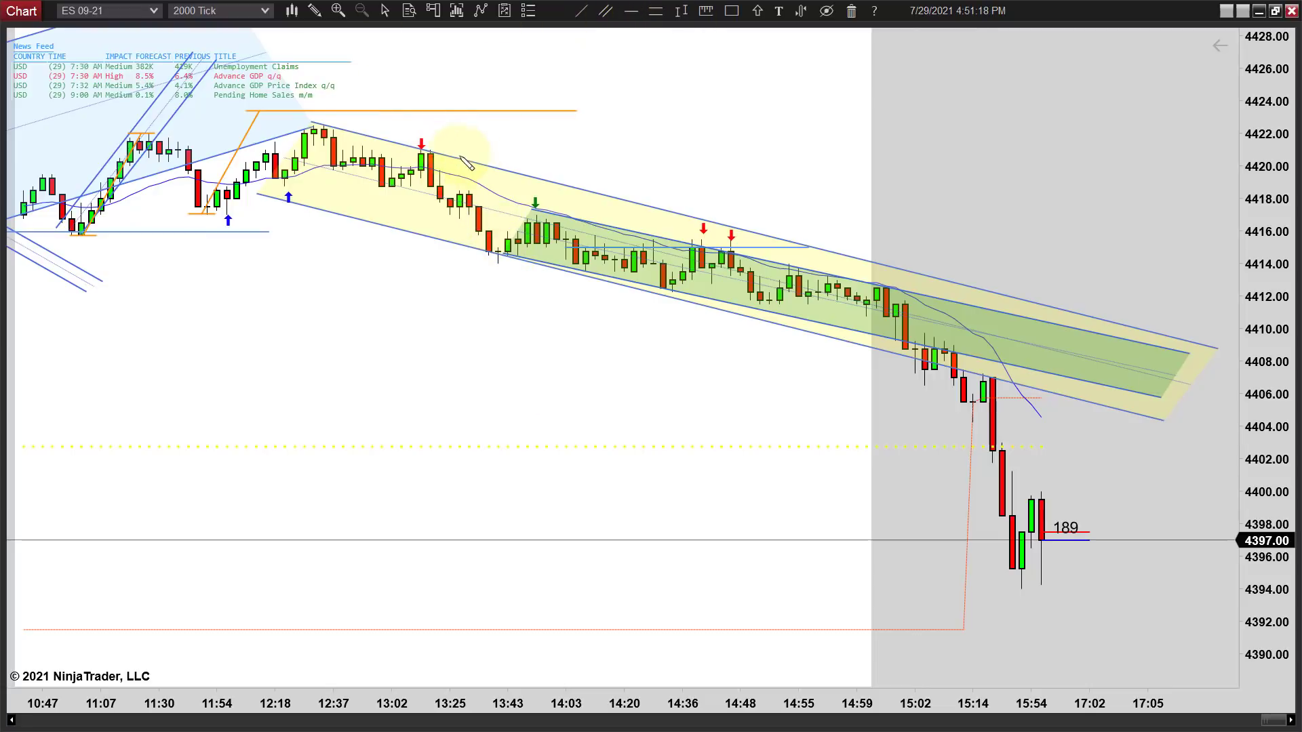
pyautogui.click(422, 145)
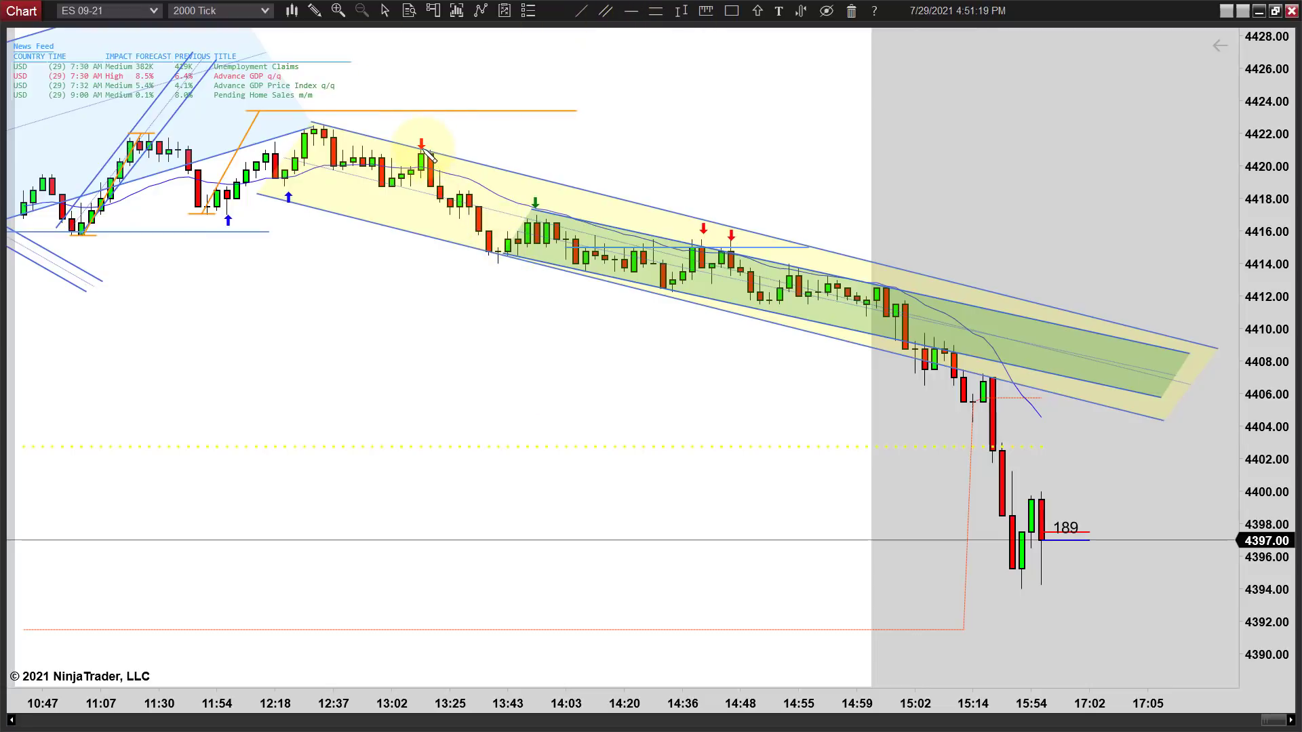
pyautogui.click(493, 264)
pyautogui.click(533, 218)
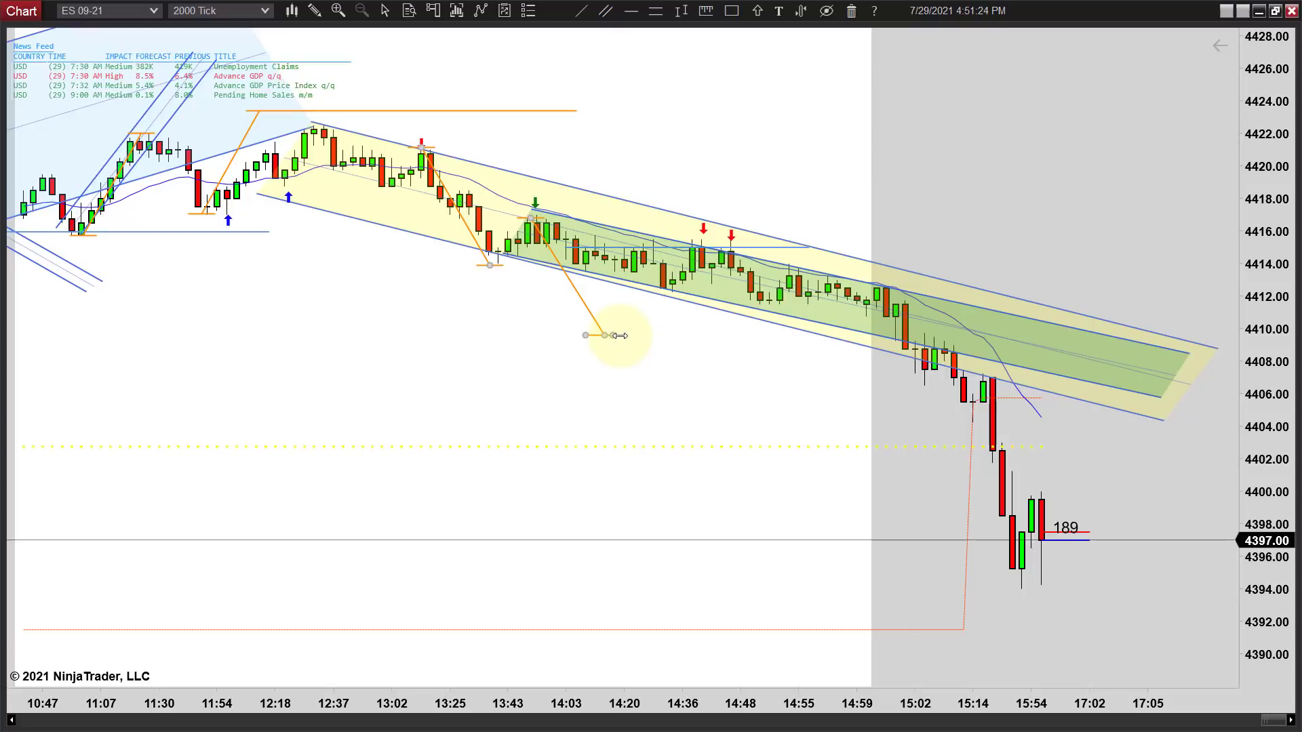
pyautogui.moveTo(621, 337); pyautogui.dragTo(1186, 335)
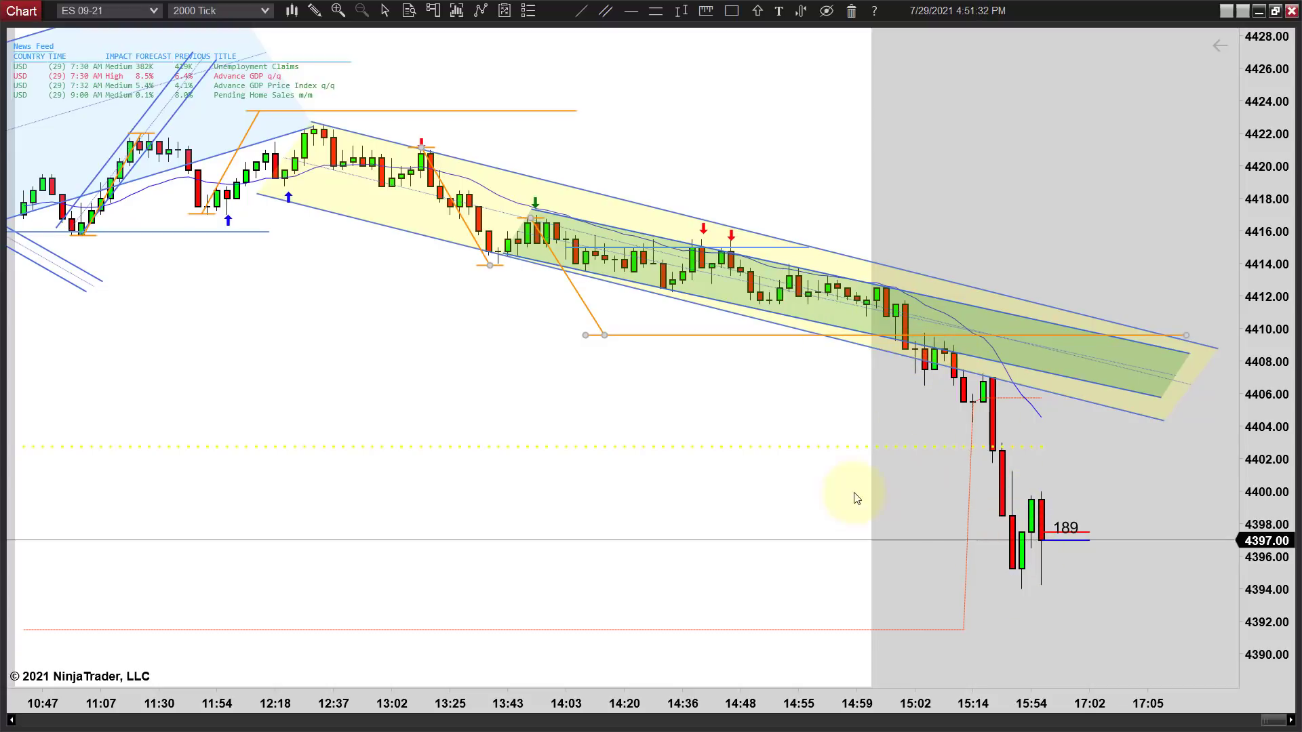
pyautogui.press('Delete')
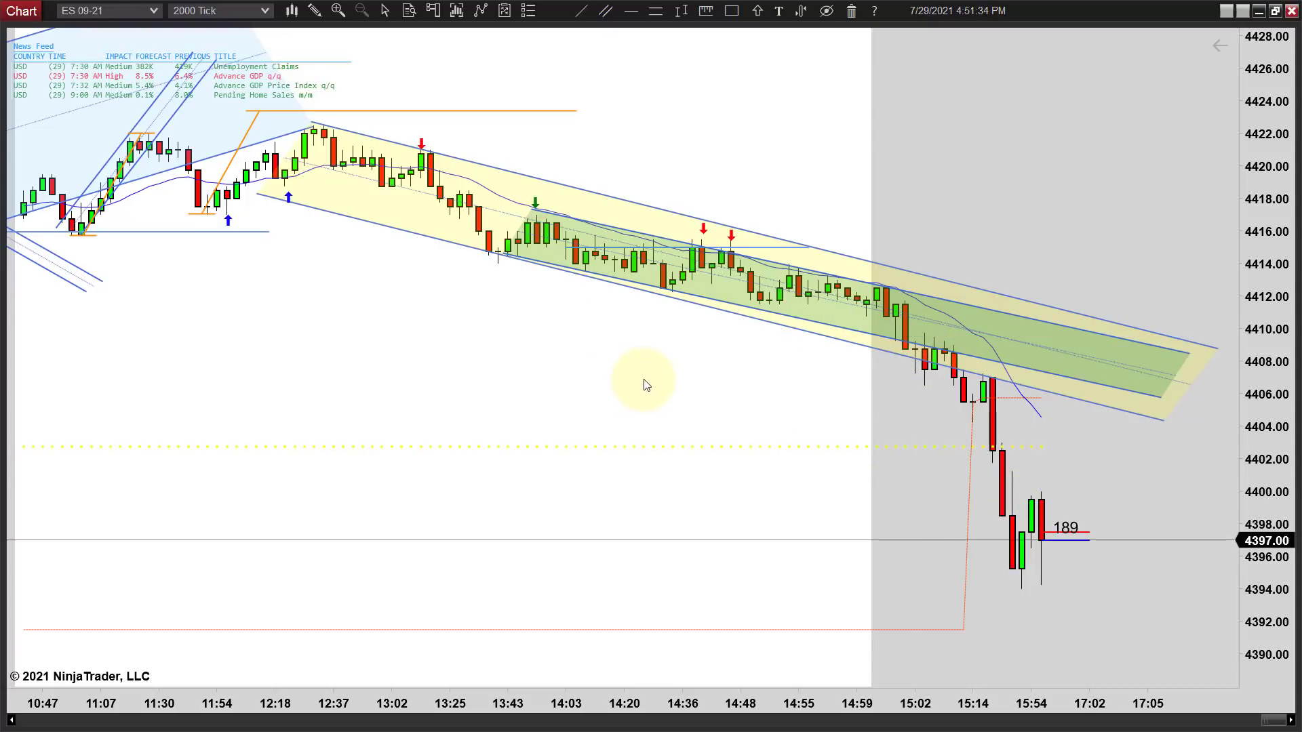
# Examine the short entries and late sell-off in the falling afternoon channels, along with the full day's annotated price action.
pyautogui.scroll(-4, 646, 386)
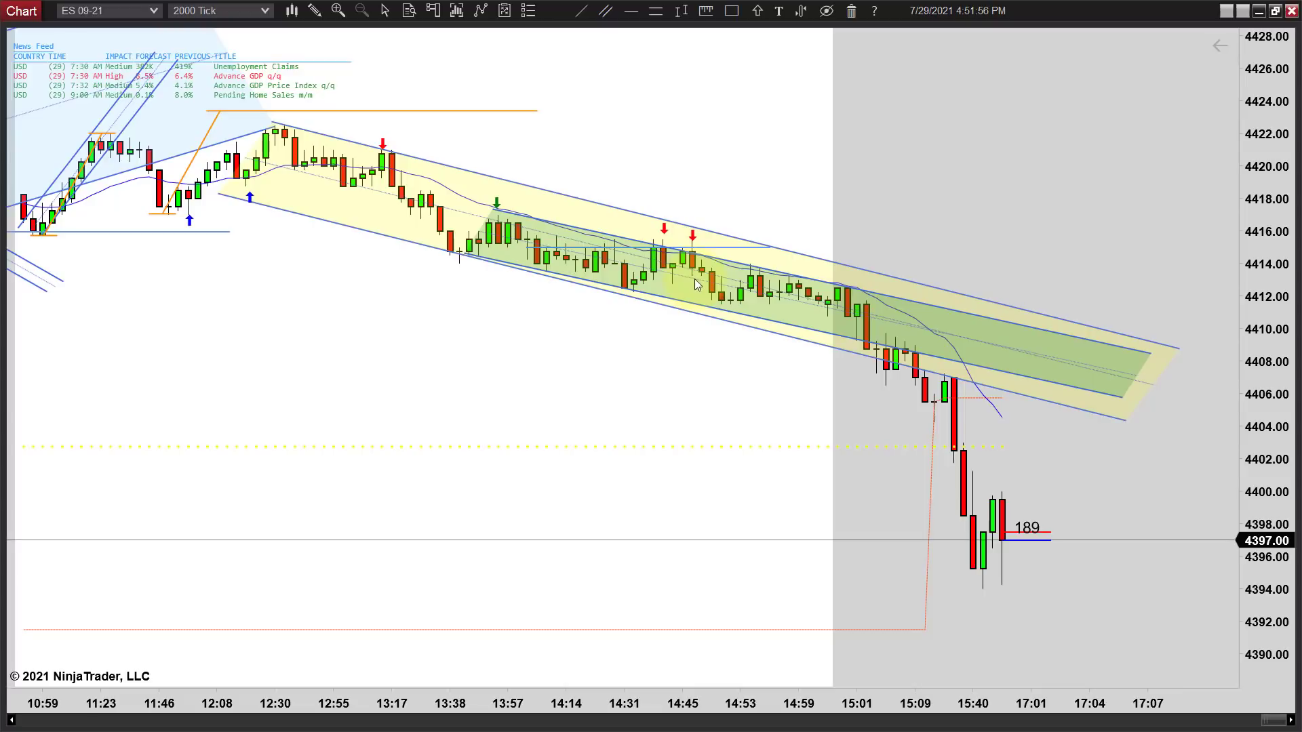
pyautogui.scroll(1, 686, 267)
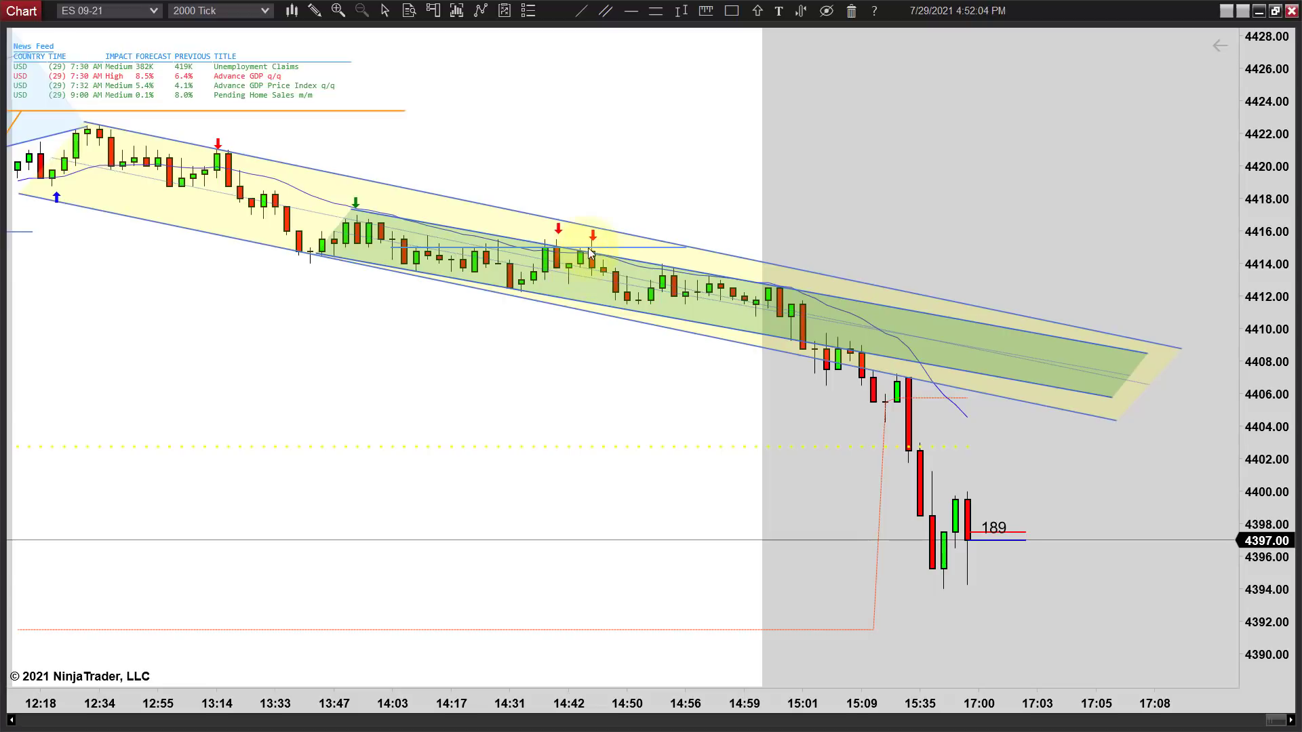
pyautogui.moveTo(635, 367); pyautogui.dragTo(881, 409)
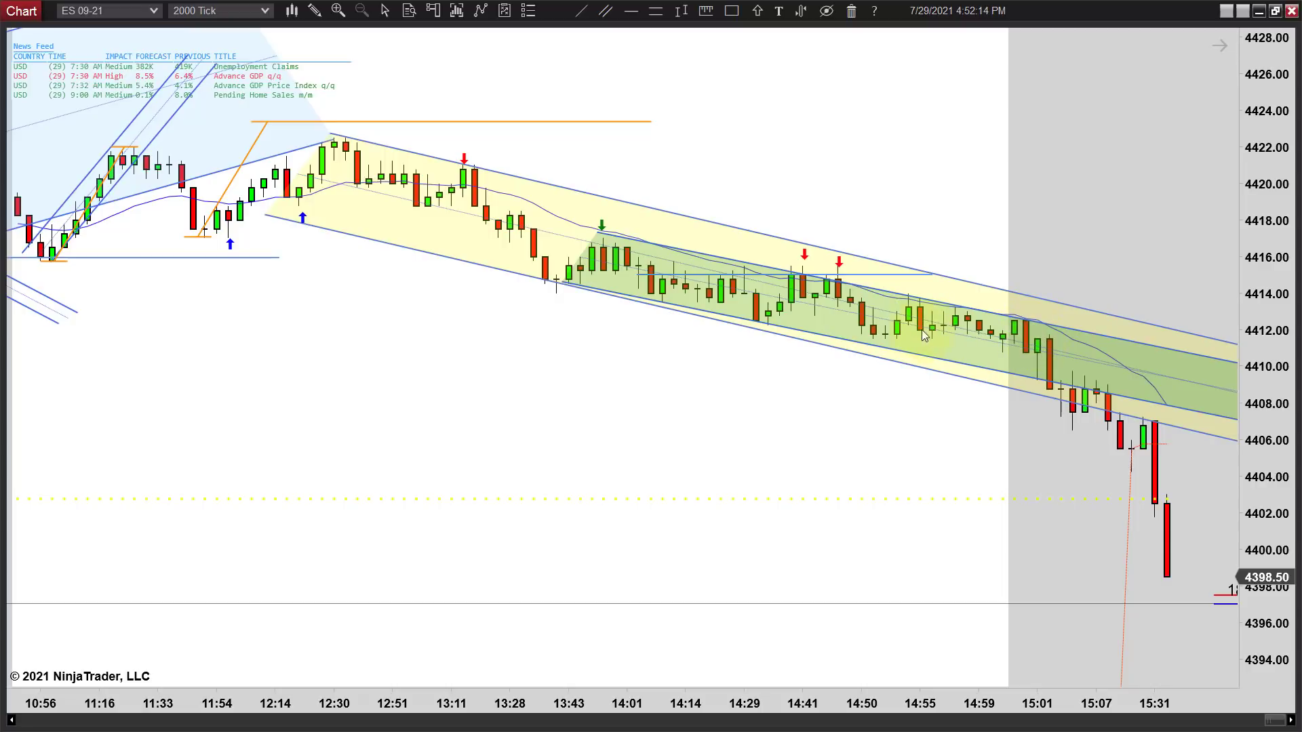
pyautogui.scroll(-3, 541, 381)
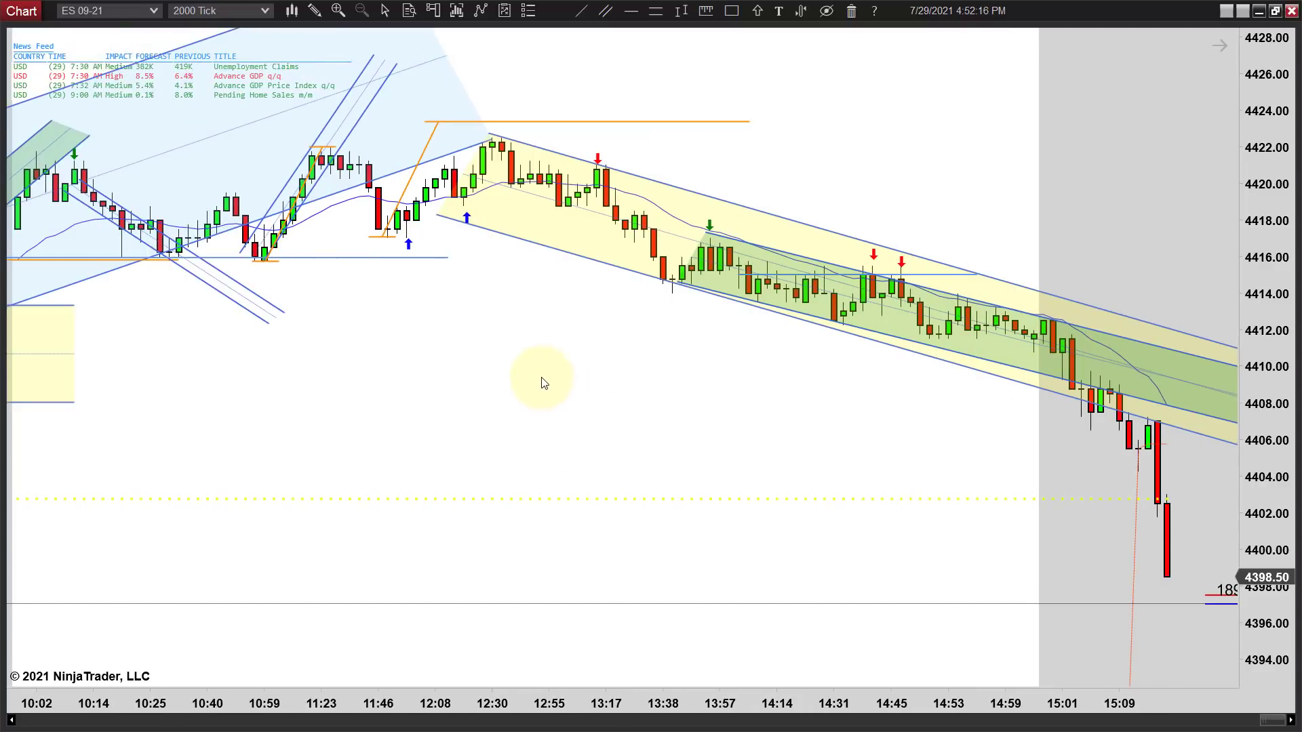
pyautogui.scroll(-6, 542, 381)
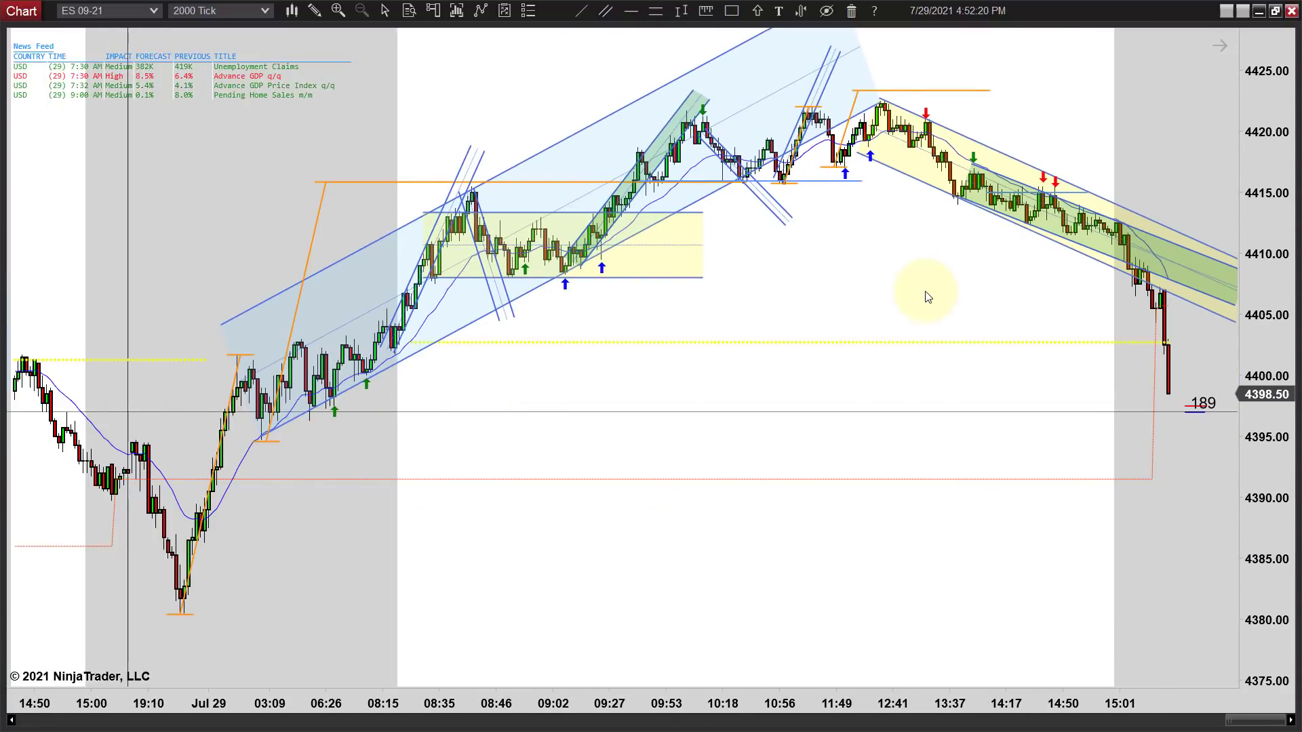
pyautogui.scroll(5, 823, 294)
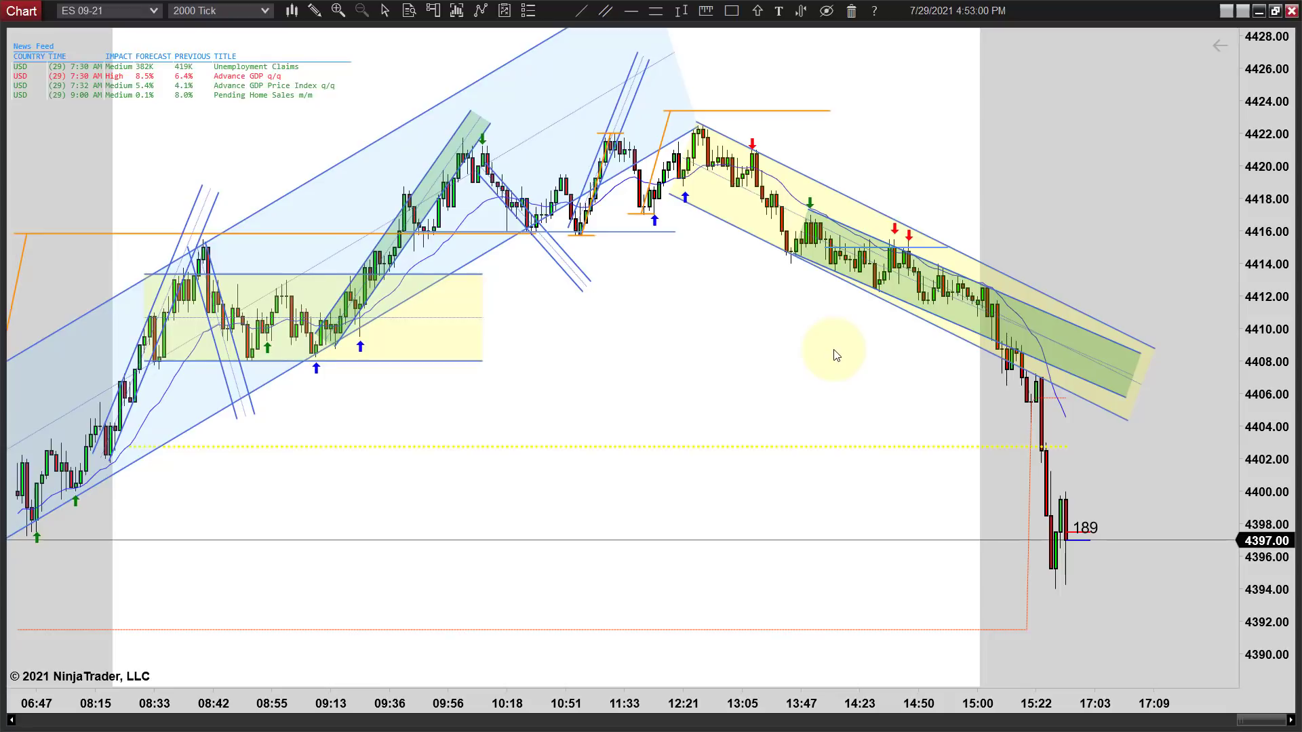
pyautogui.scroll(5, 834, 352)
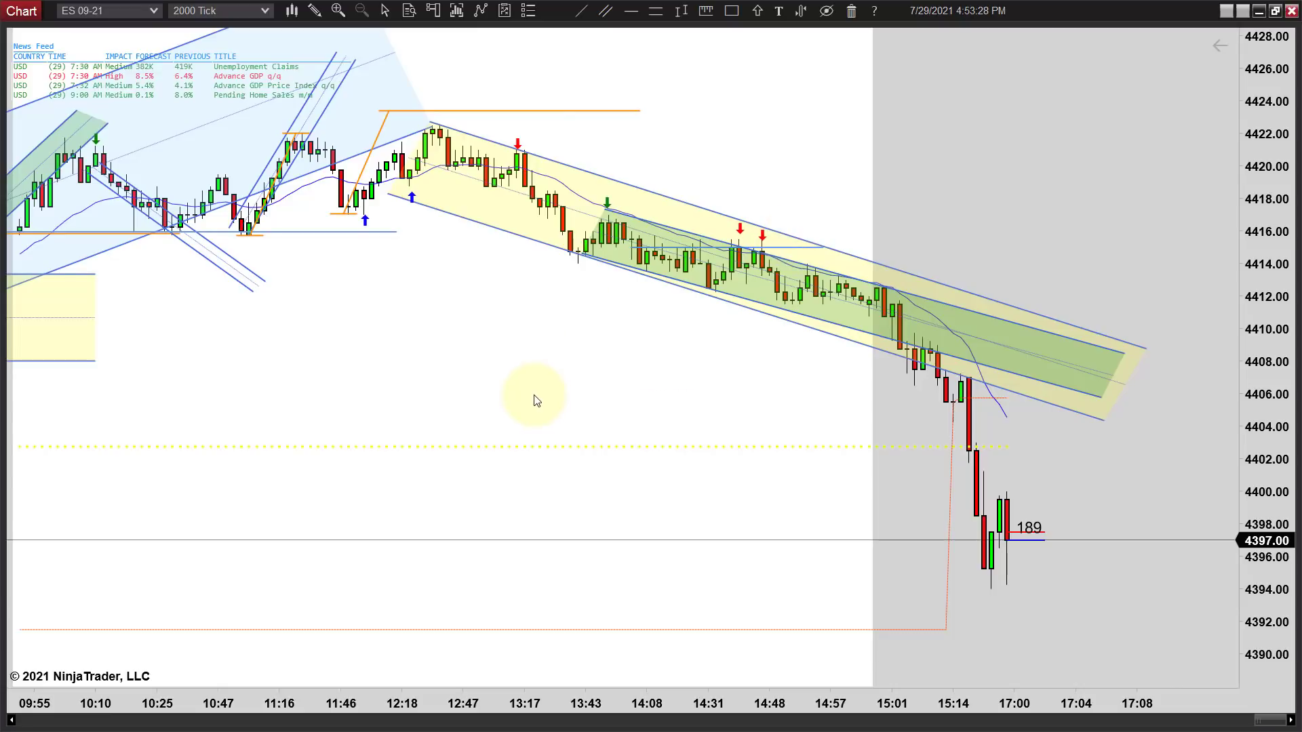
pyautogui.scroll(-8, 535, 400)
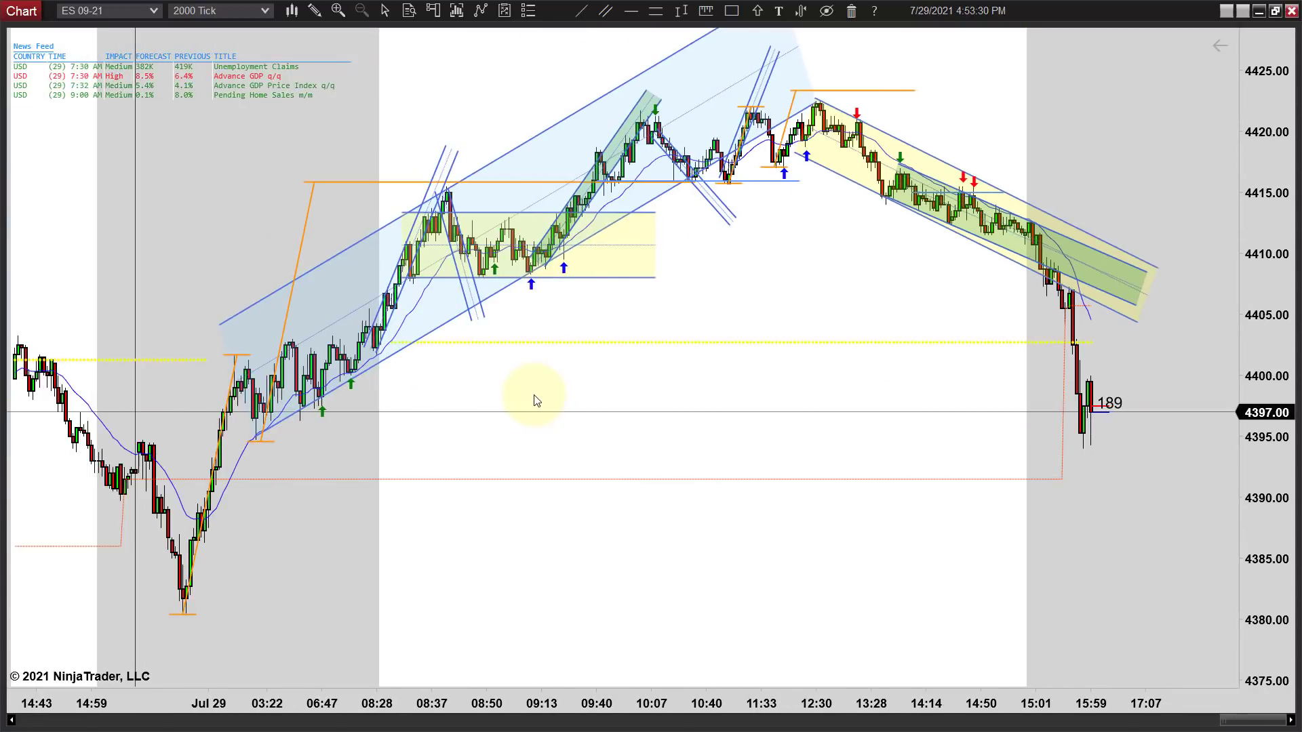
pyautogui.moveTo(636, 401)
pyautogui.mouseDown()
pyautogui.moveTo(590, 401)
pyautogui.moveTo(668, 408)
pyautogui.moveTo(576, 395)
pyautogui.moveTo(615, 400)
pyautogui.mouseUp()
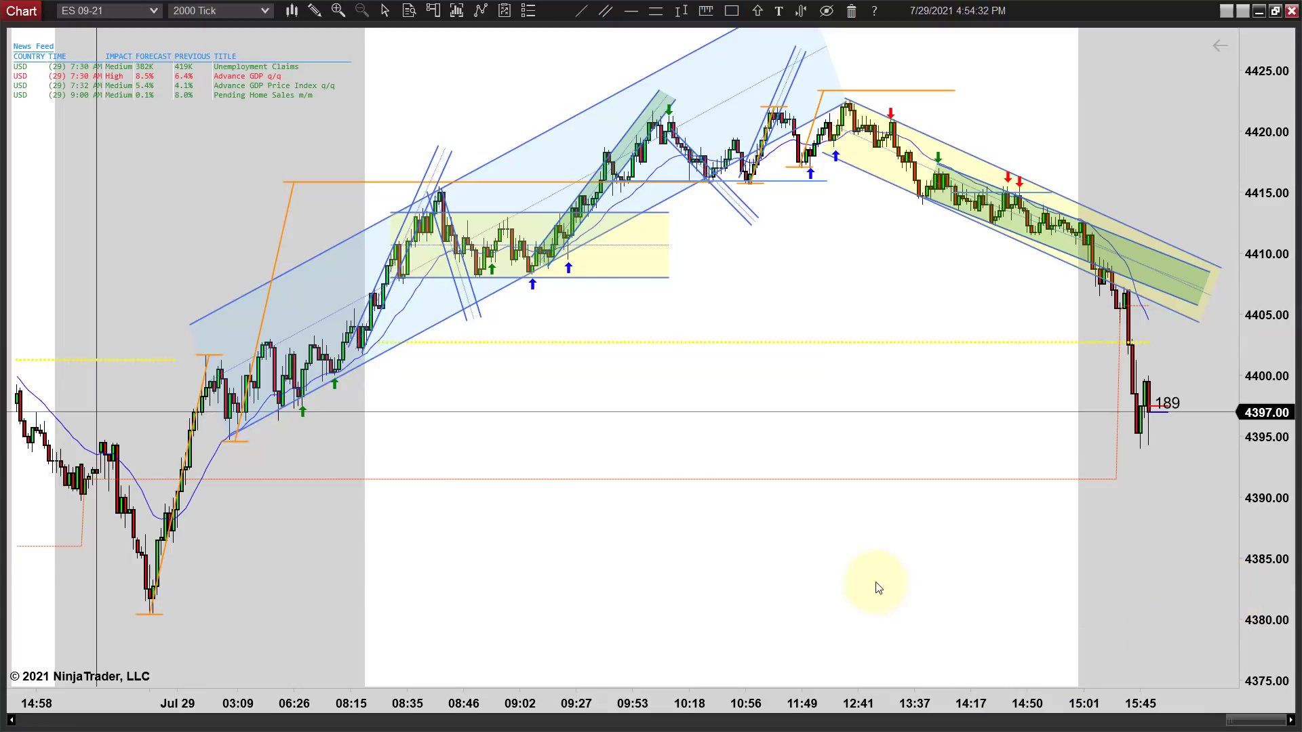
pyautogui.scroll(-2, 872, 585)
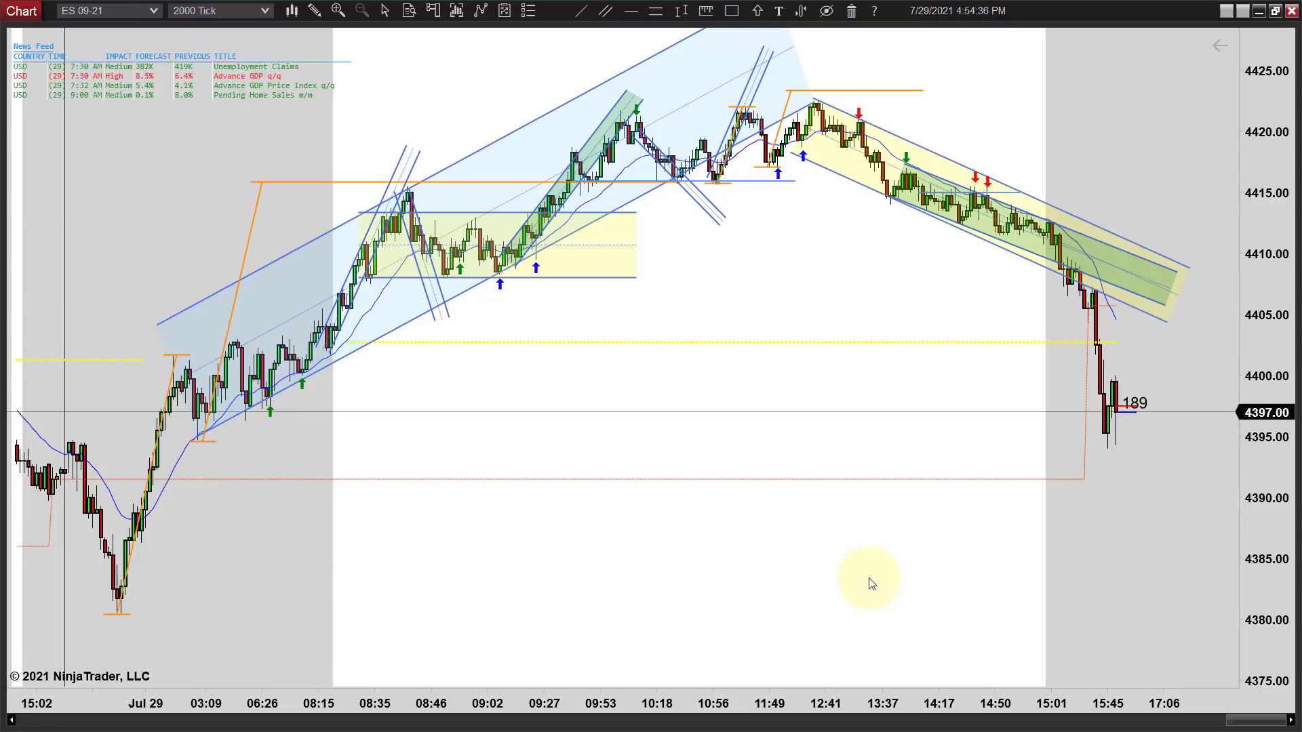
pyautogui.scroll(1, 840, 578)
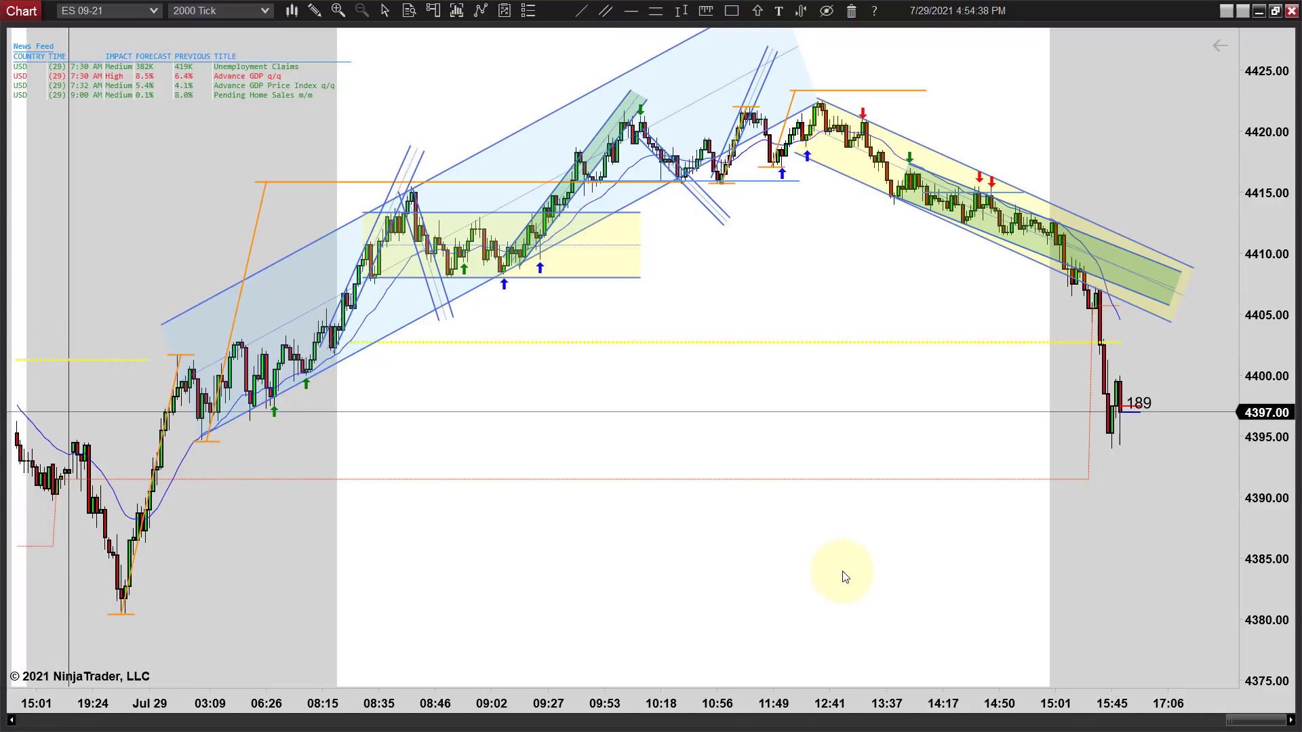